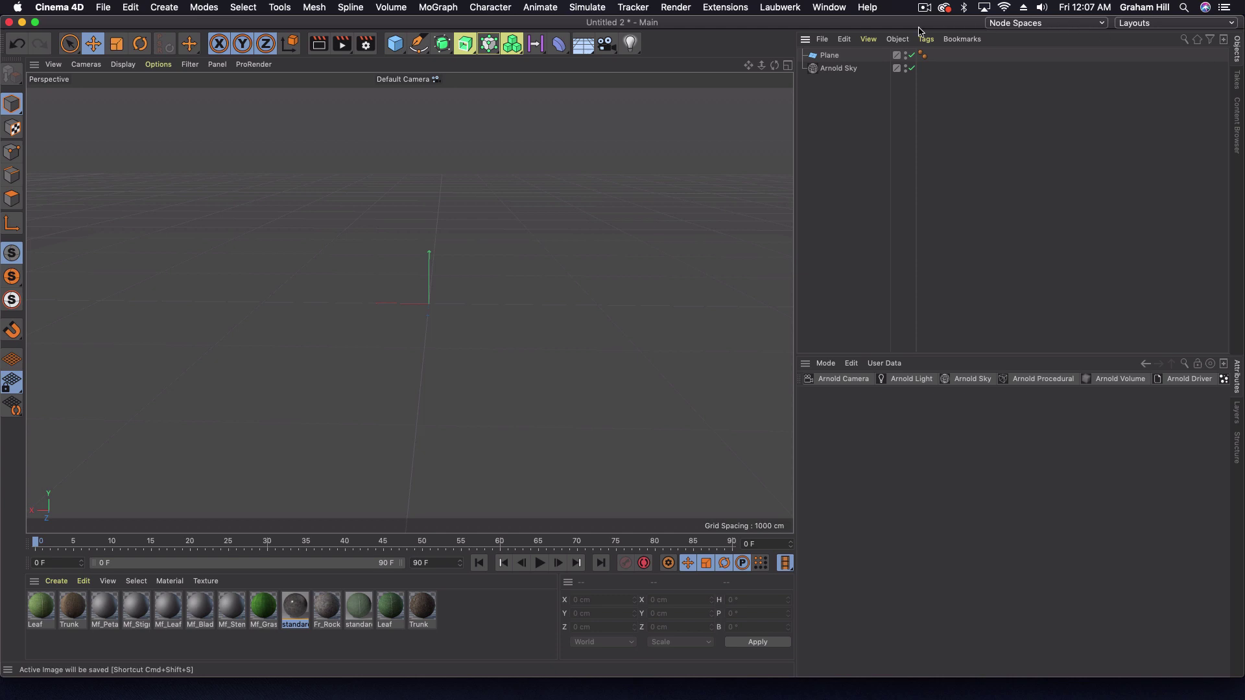
Open the Arnold IPR Window, dock it between the object list and the attributes, and zoom its preview out to 80%
left_click_drag(944, 355, 943, 391)
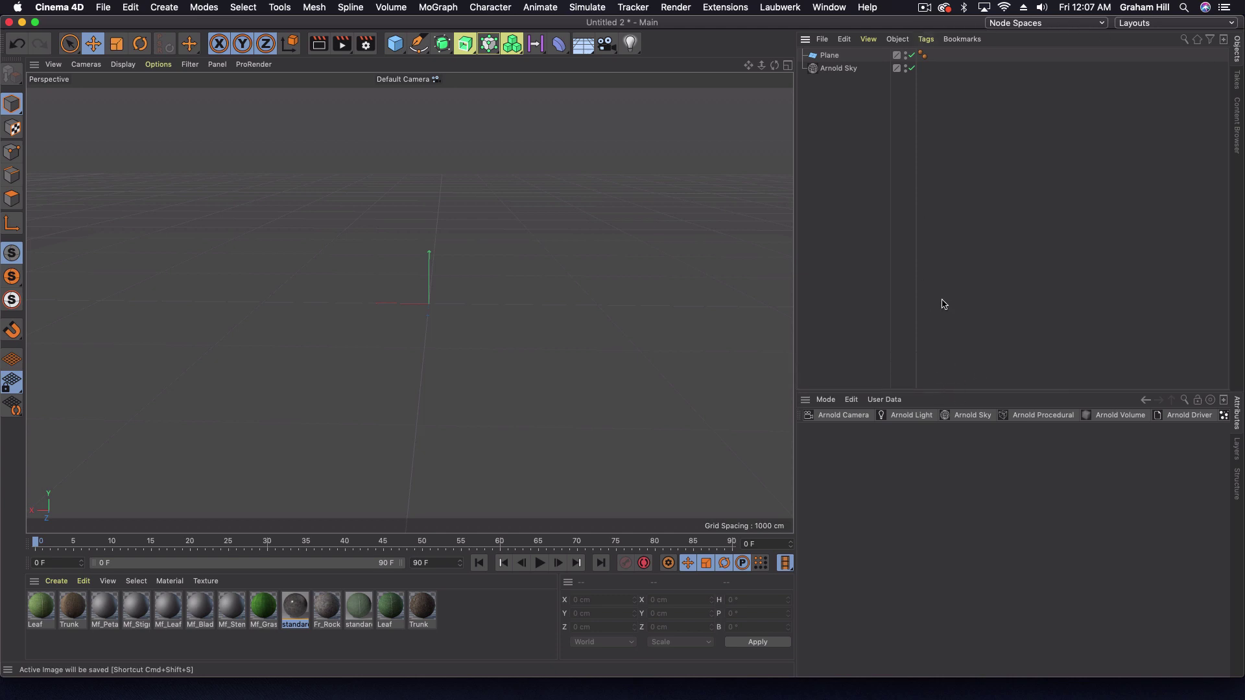
left_click(830, 55)
left_click(836, 69)
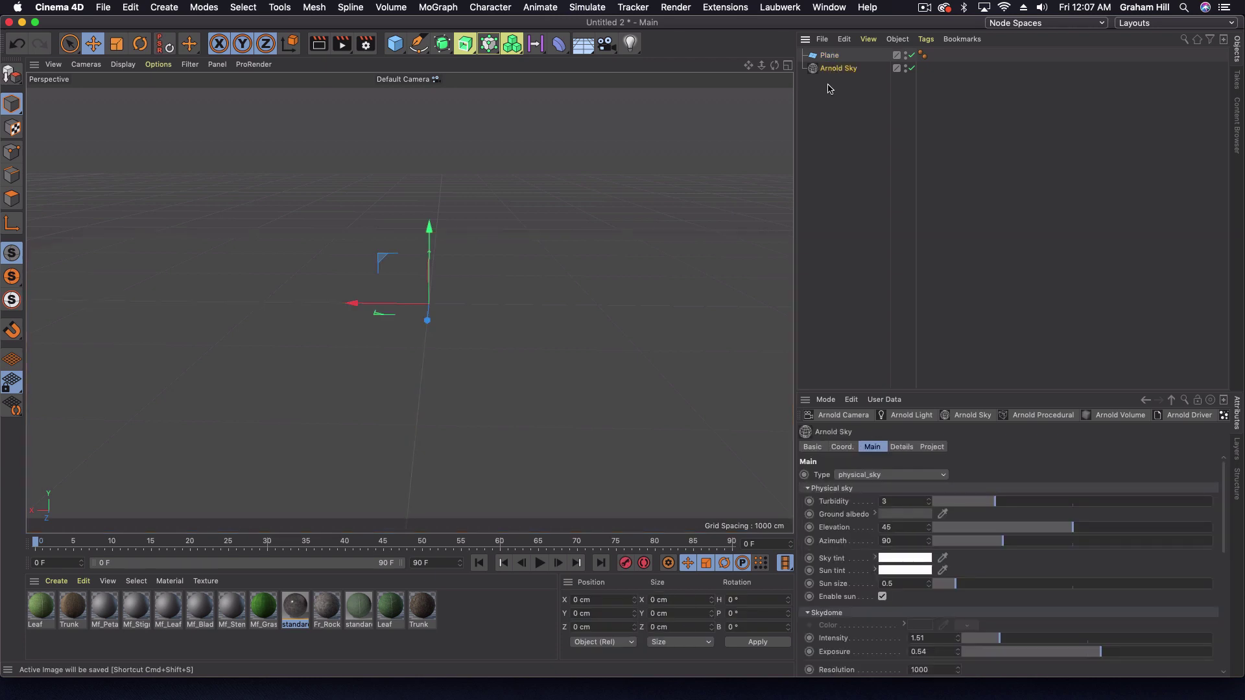
left_click(746, 11)
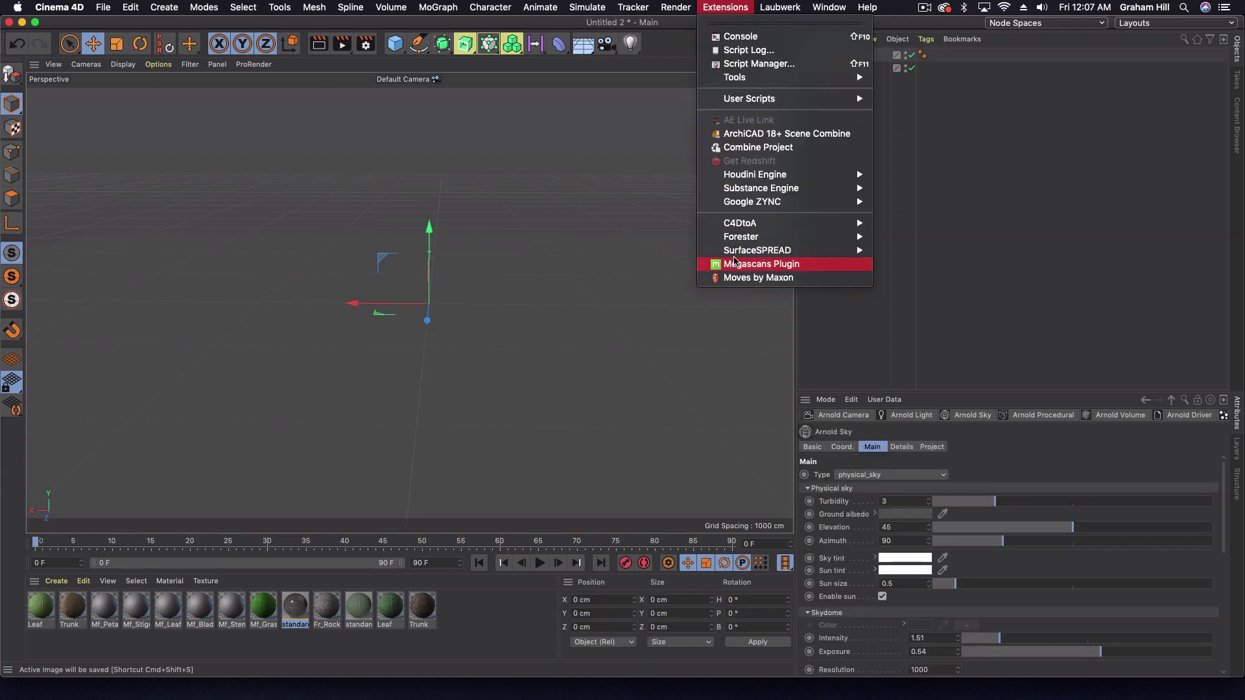
mouse_move(810, 224)
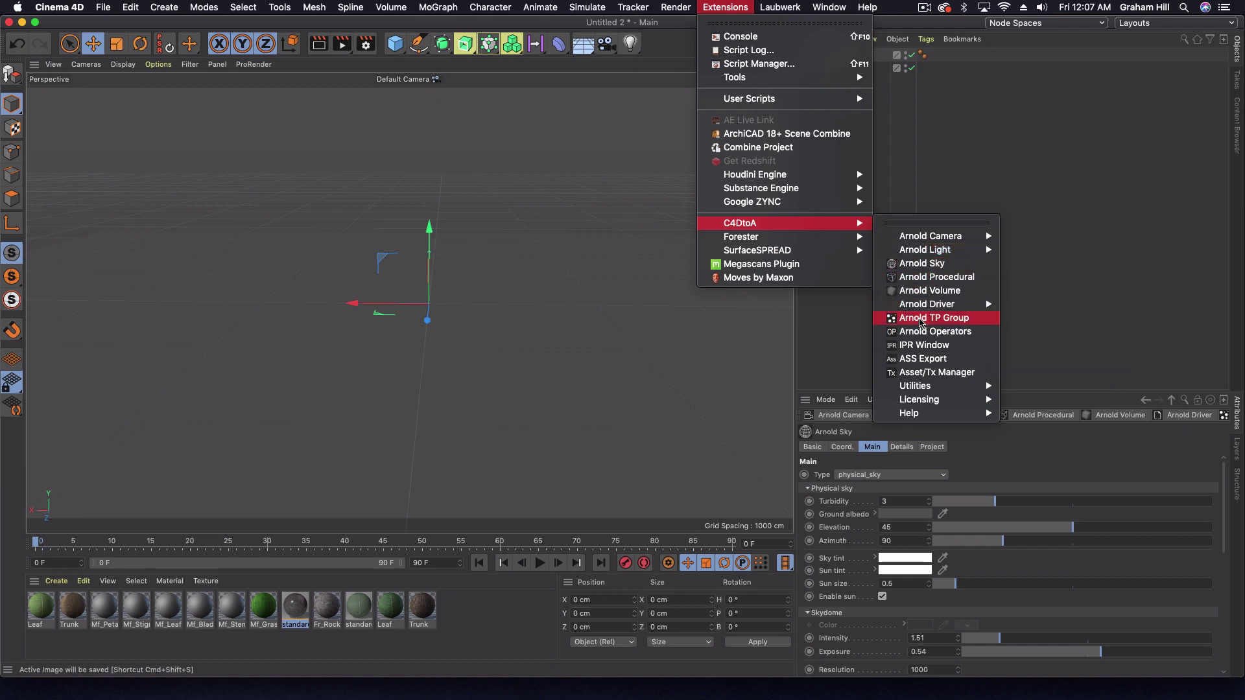
left_click(935, 346)
left_click_drag(527, 195, 897, 389)
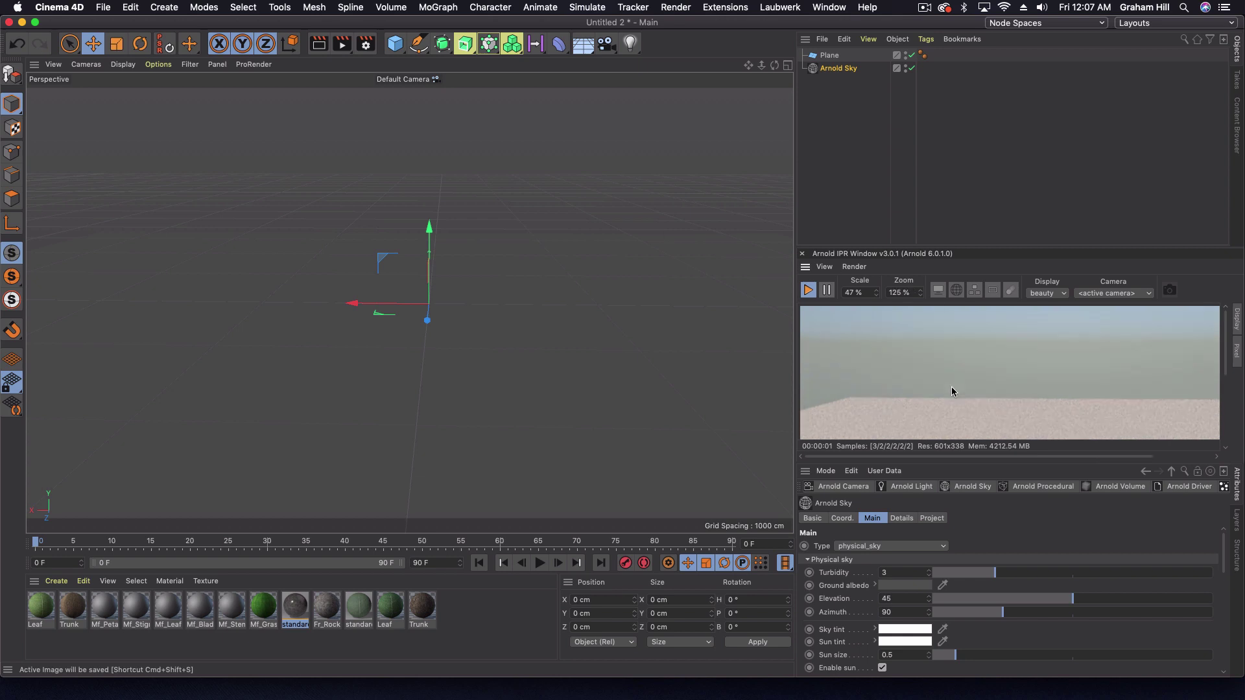
scroll(951, 386, "down", 3)
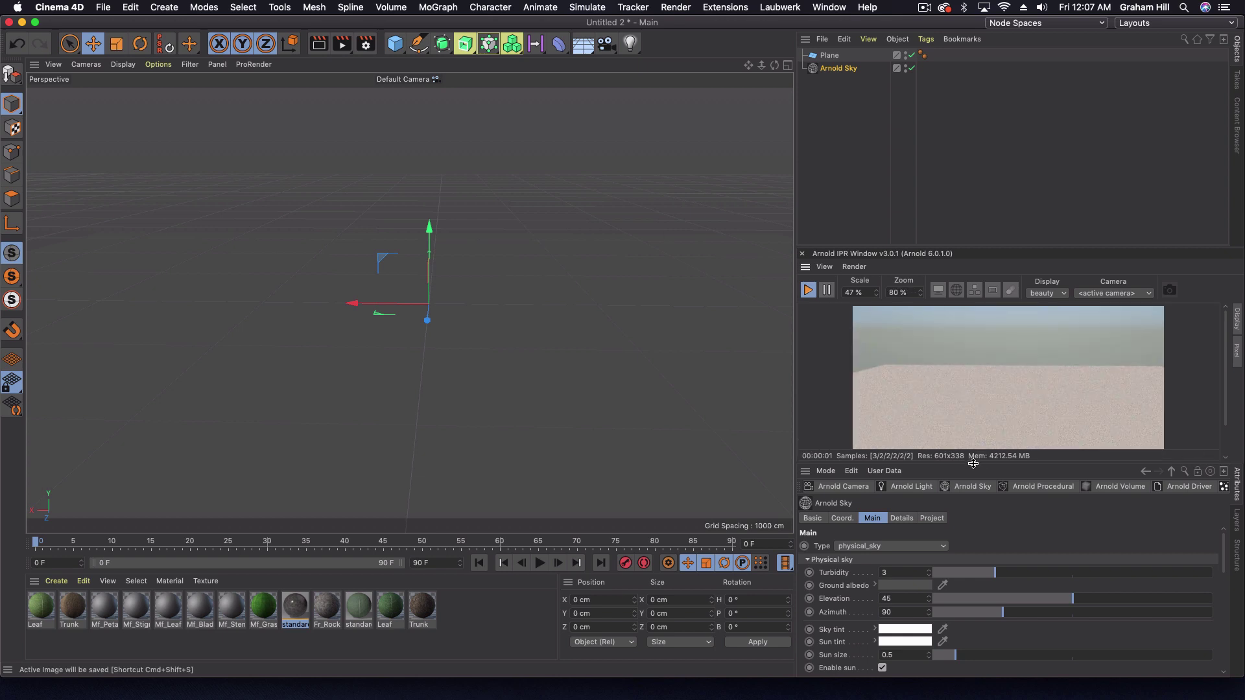
left_click_drag(973, 463, 976, 501)
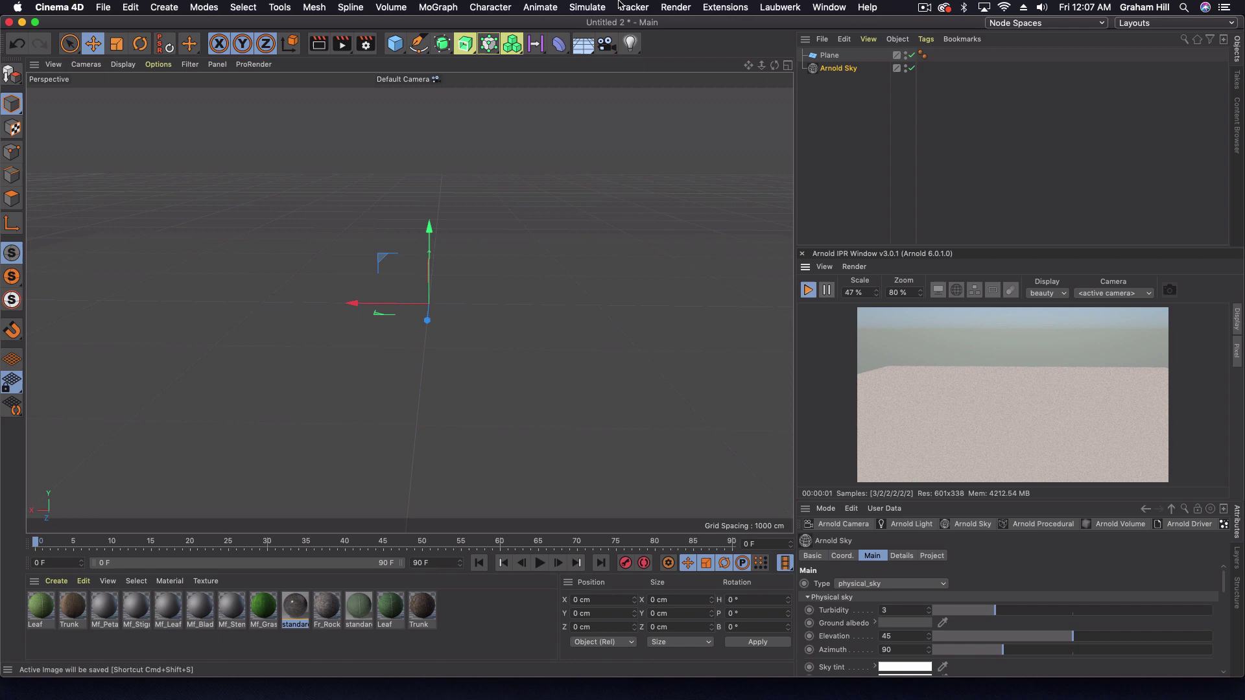
Add a Forester MultiFlora object to the scene
left_click(724, 8)
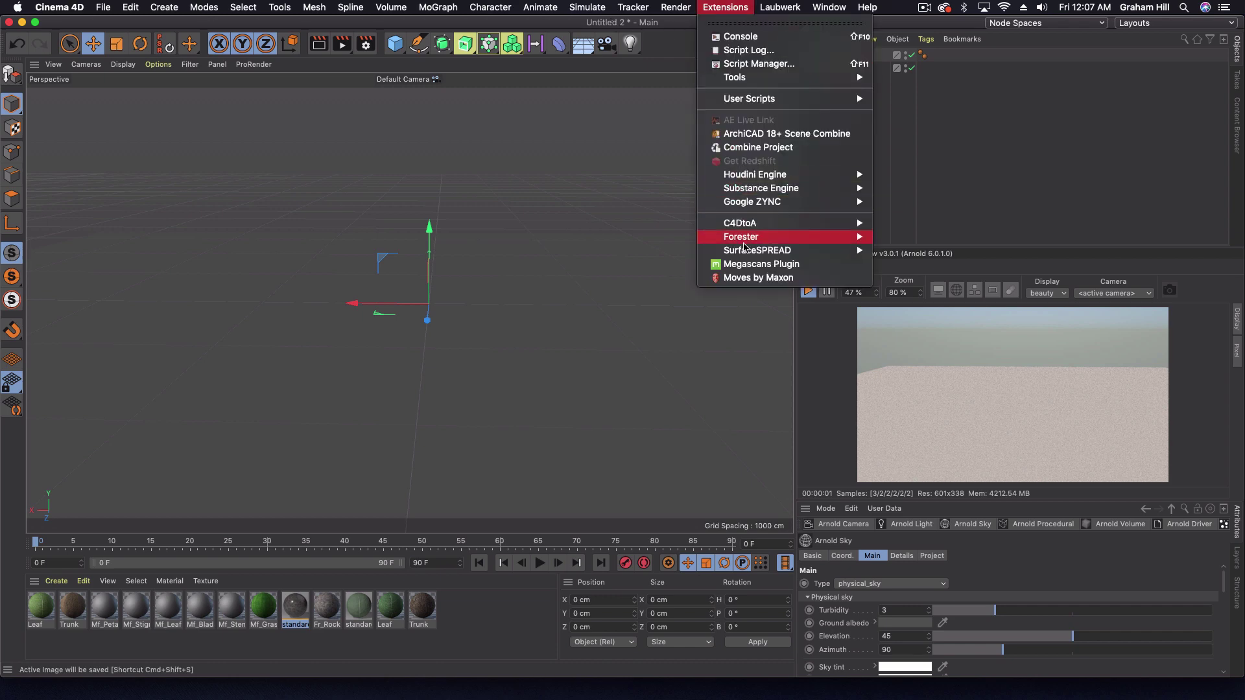
mouse_move(830, 237)
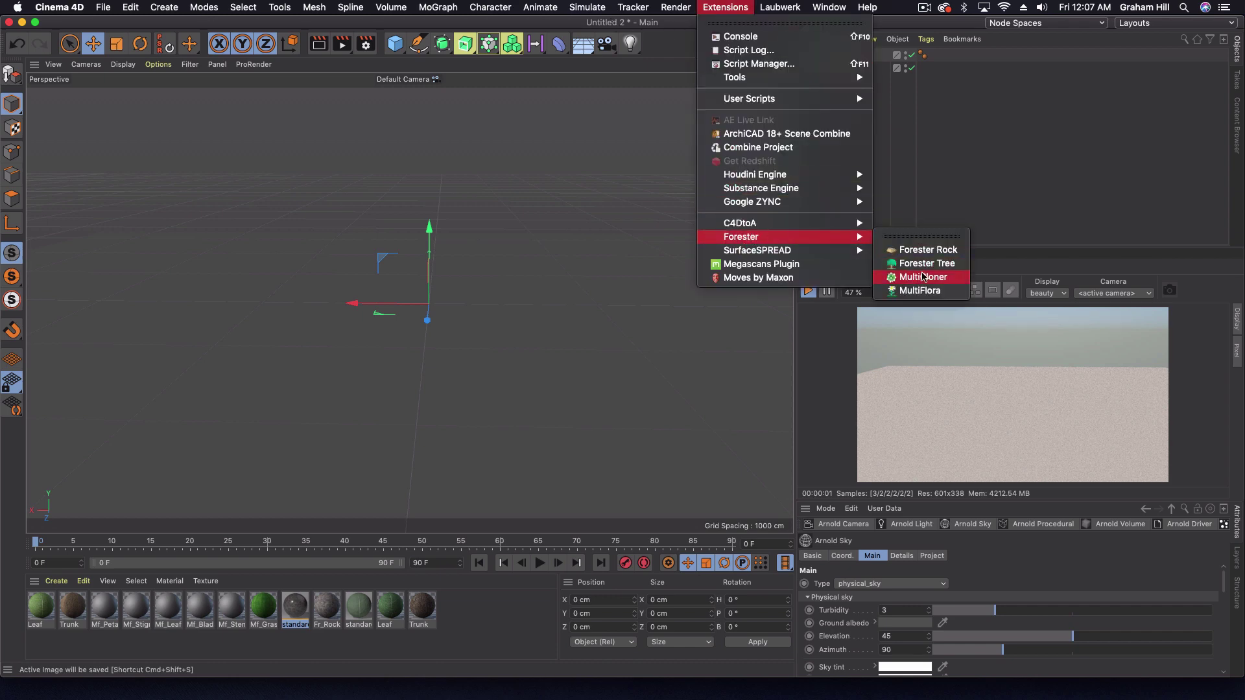
left_click(920, 290)
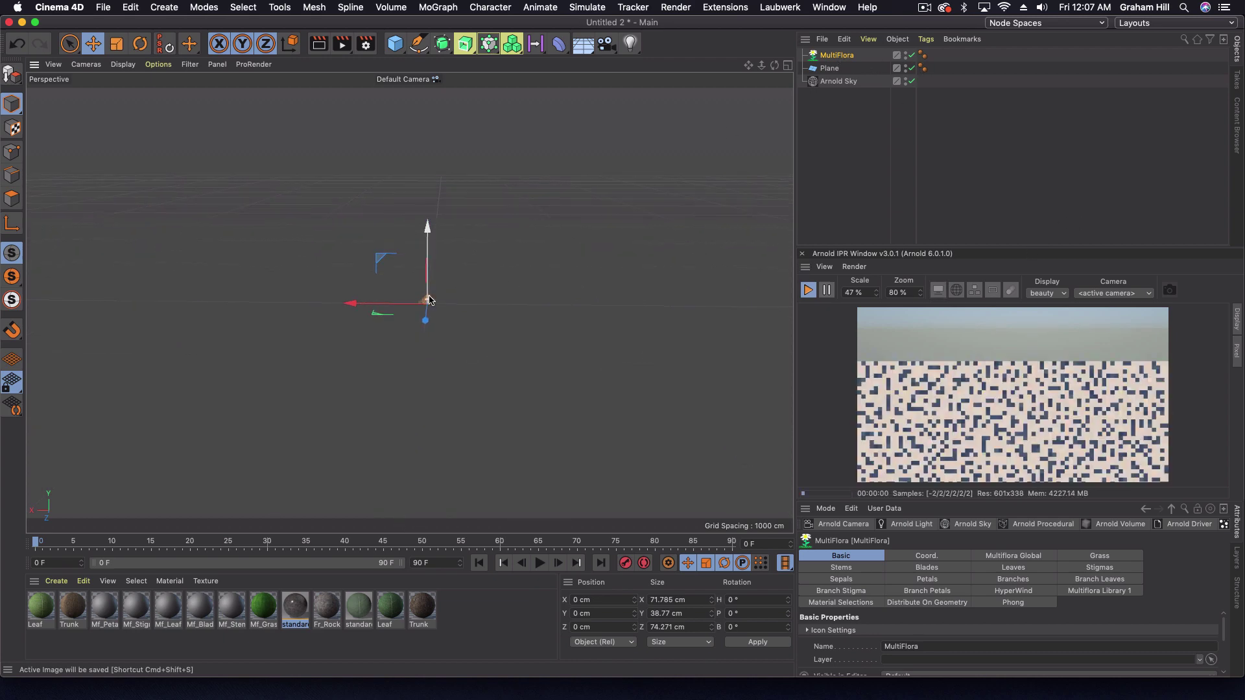
scroll(428, 300, "up", 5)
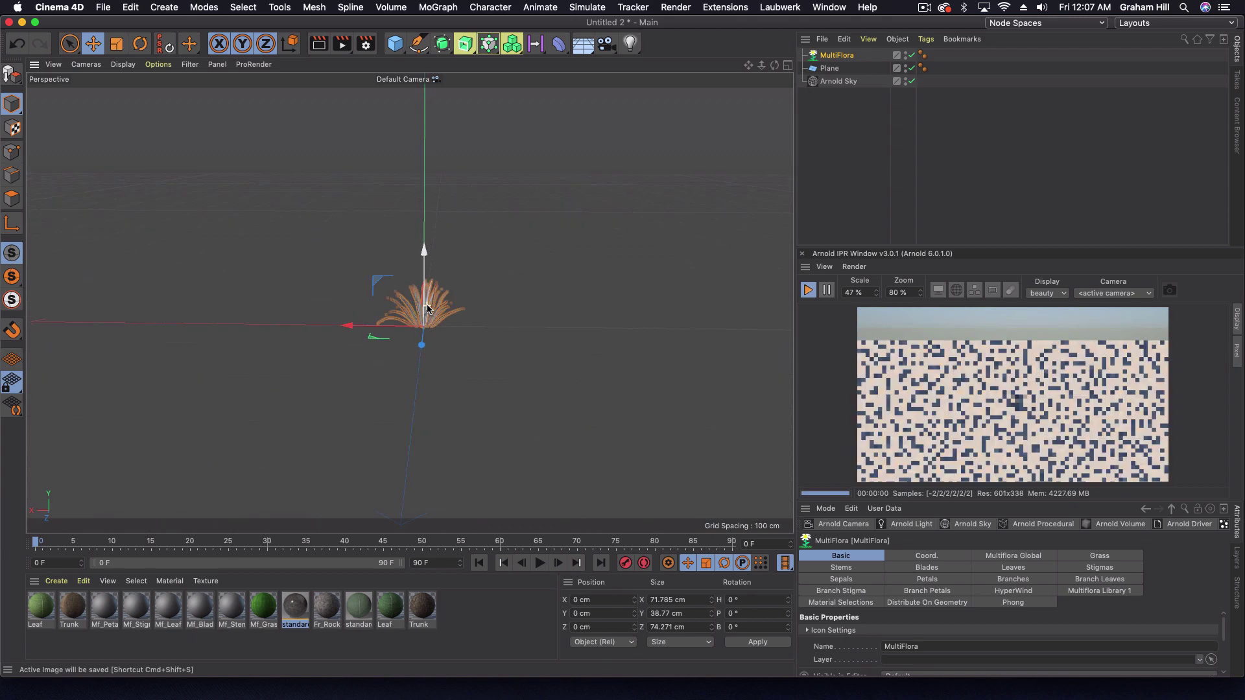
scroll(428, 310, "up", 2)
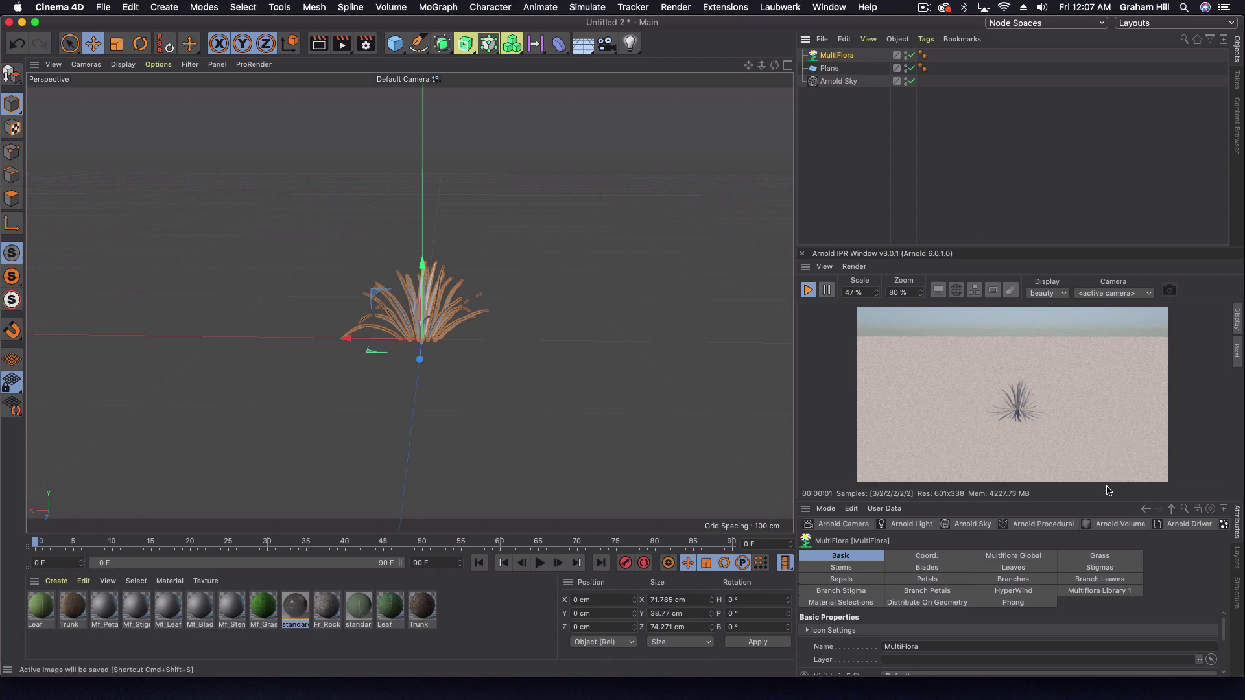
Make room for the MultiFlora object's global parameters and set its Random Seed to 1236
left_click_drag(1076, 500, 1078, 475)
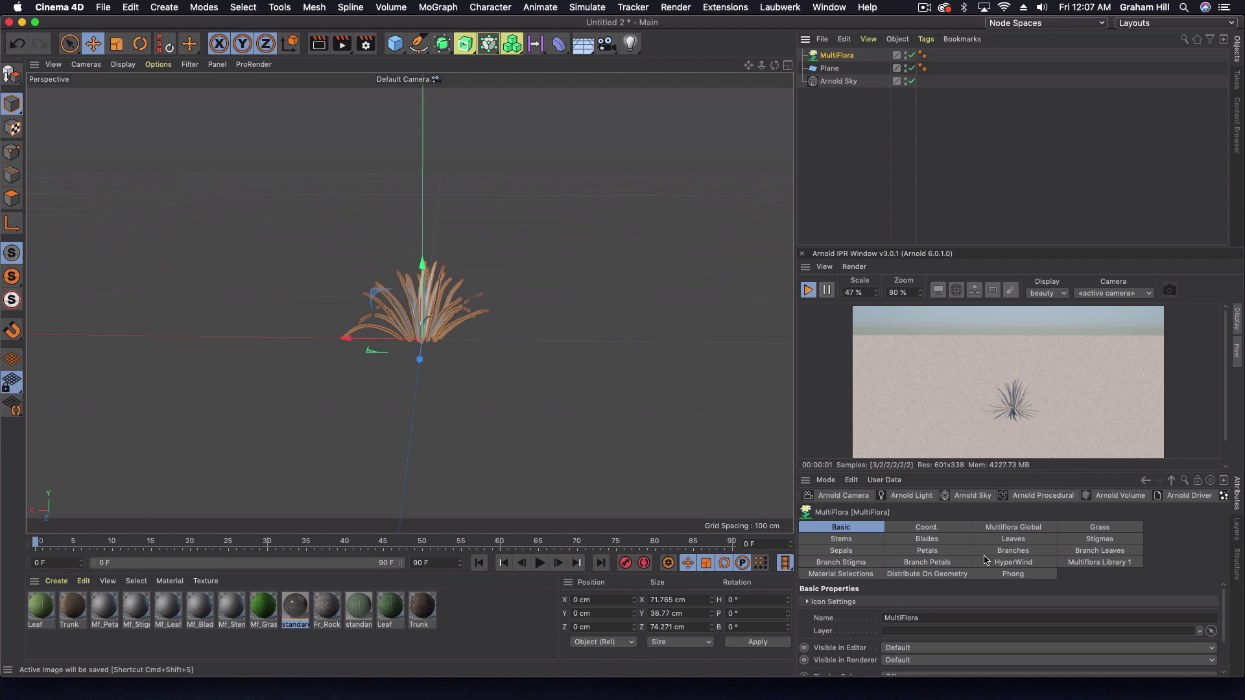
left_click(1004, 528)
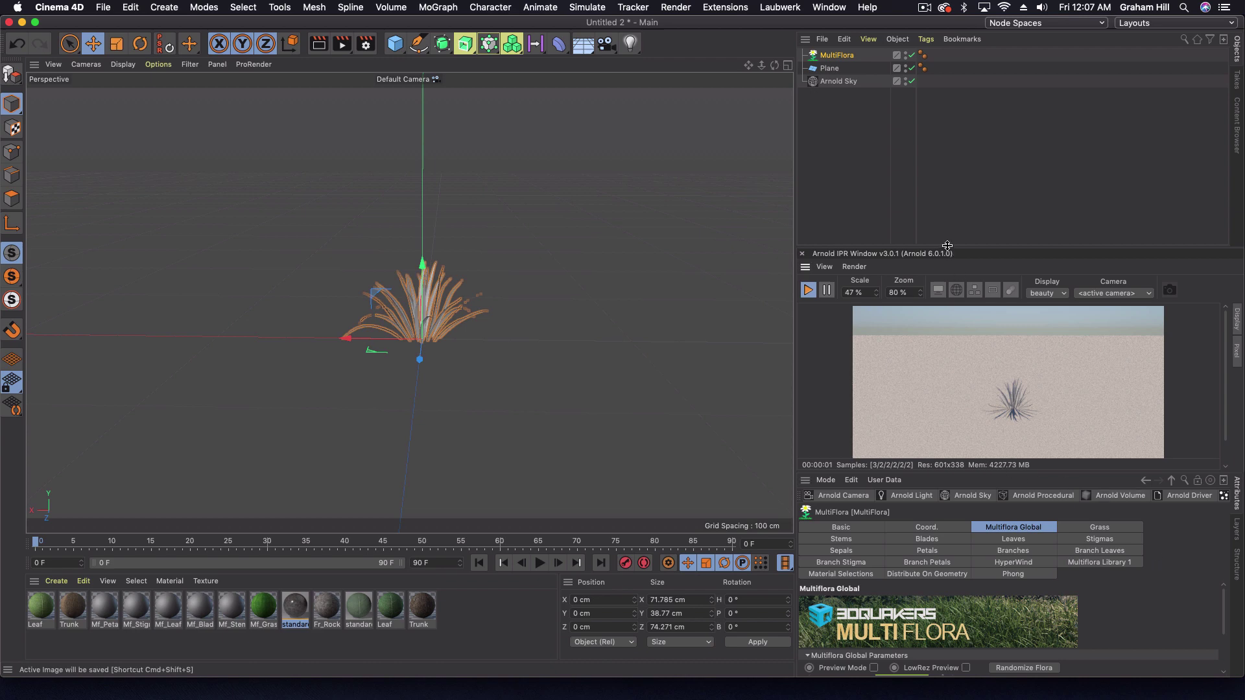
left_click_drag(948, 245, 957, 144)
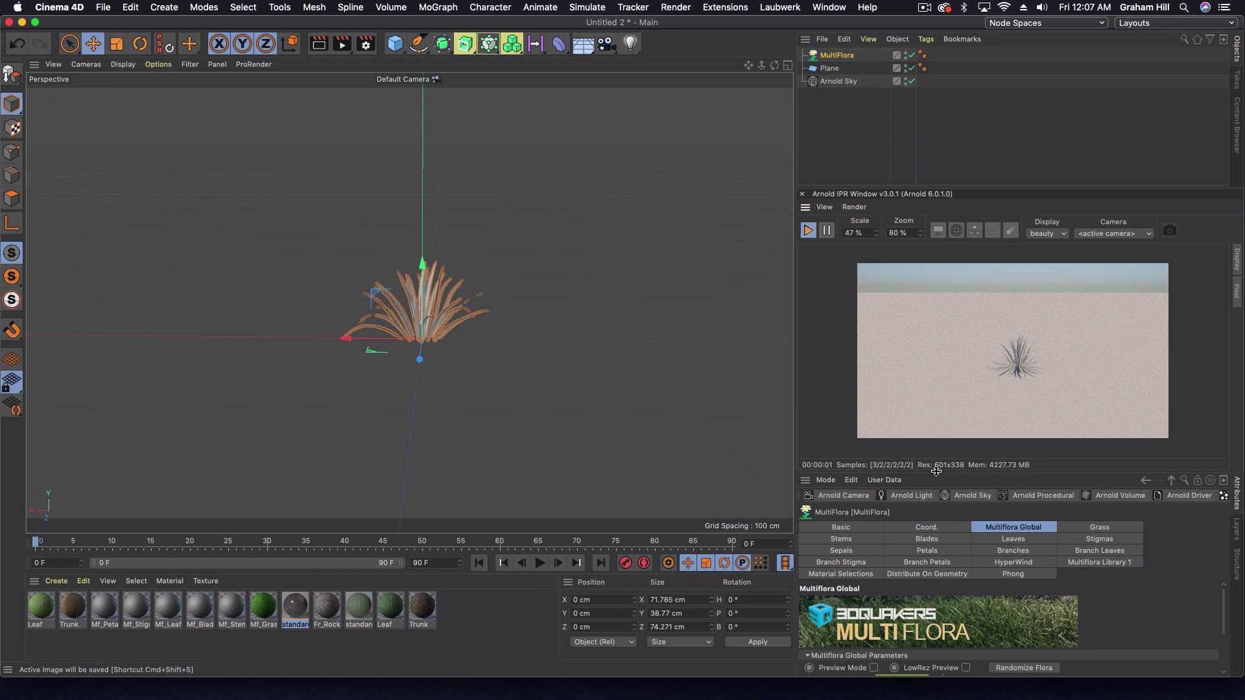
left_click_drag(936, 471, 934, 378)
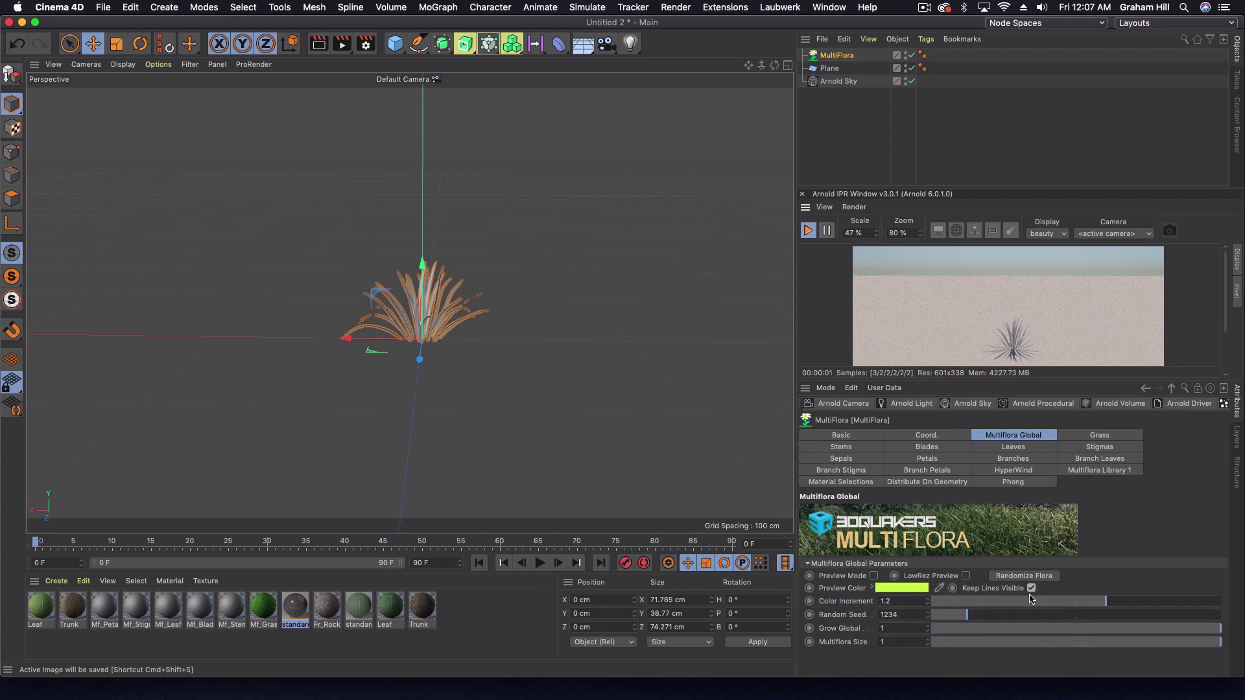
left_click(931, 613)
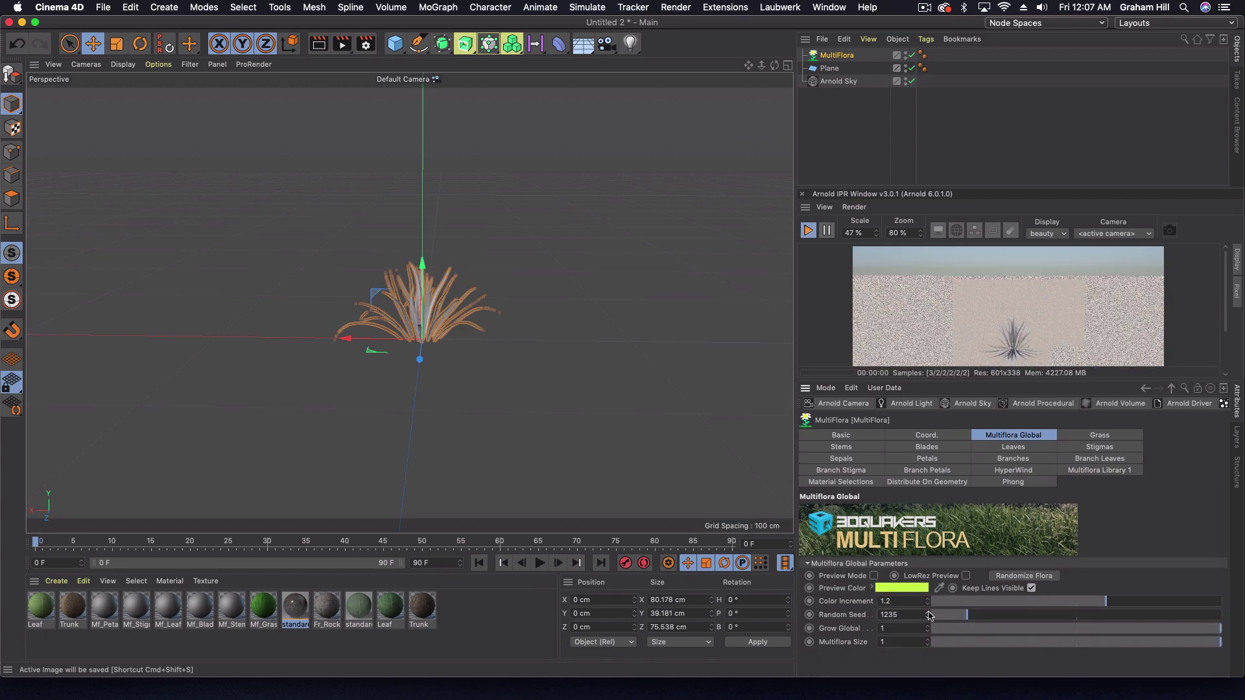
left_click(929, 613)
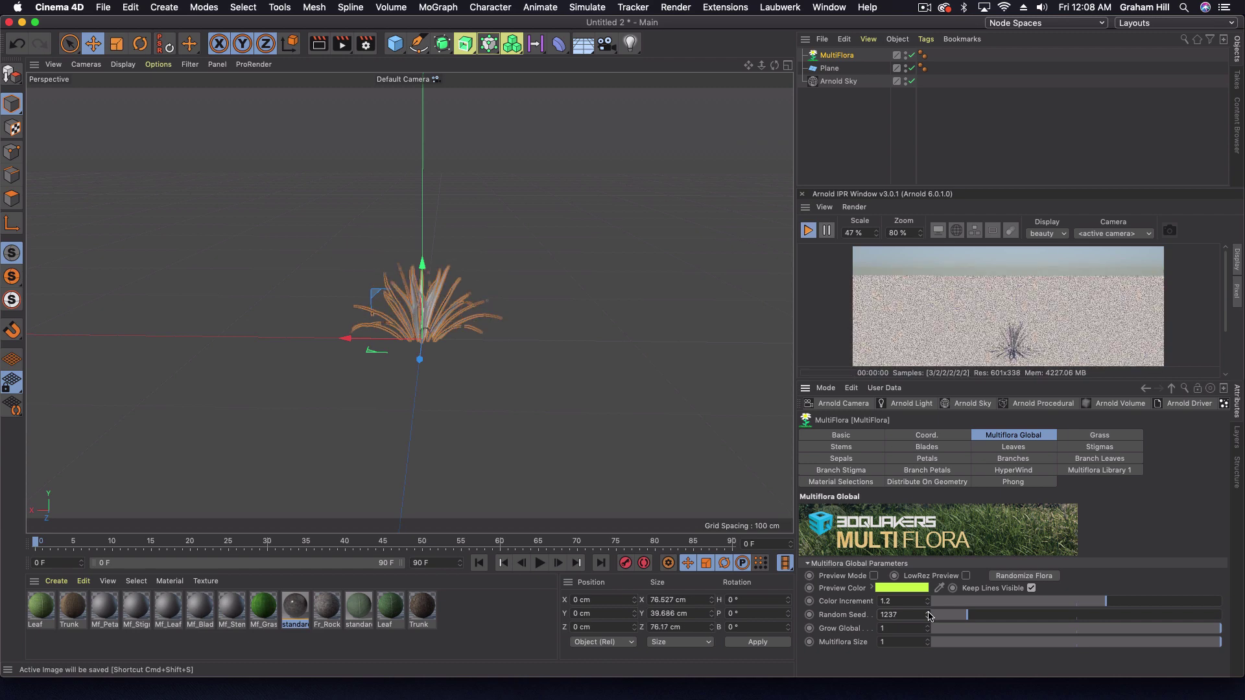
Try smaller growth and size values on the MultiFlora plant, ending with Grow Global at 0.72 and Multiflora Size at 1
left_click(1105, 629)
left_click(1027, 642)
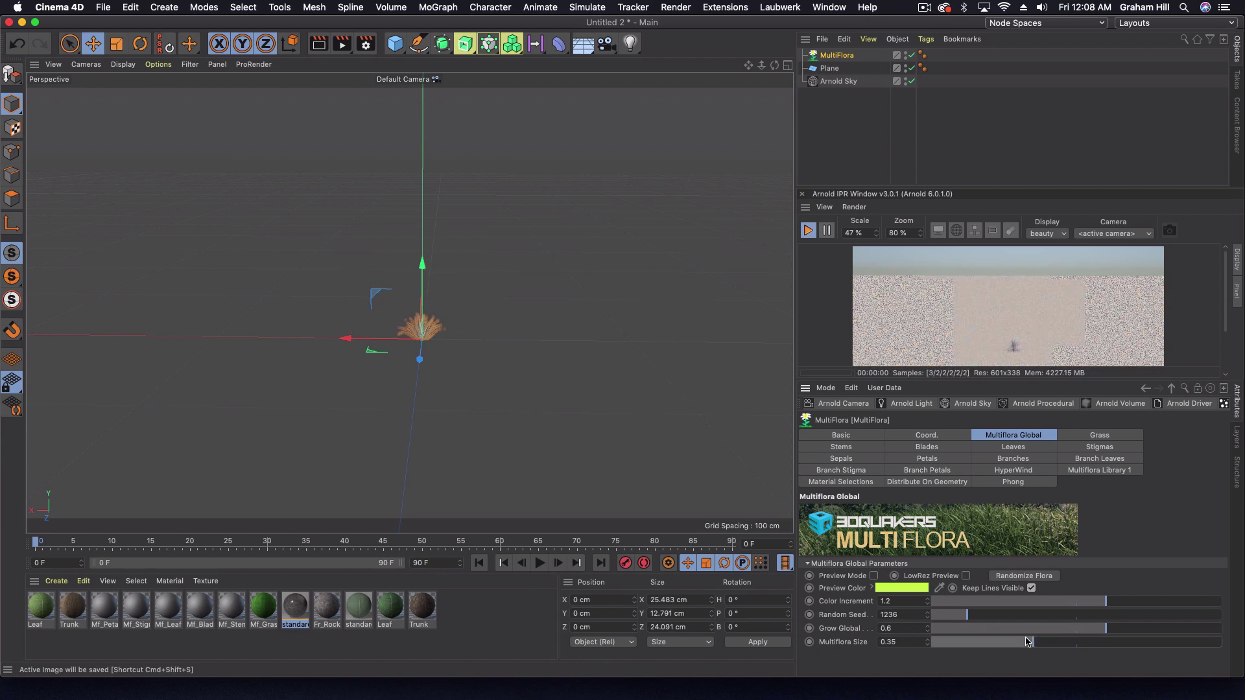
left_click_drag(1042, 643, 1232, 641)
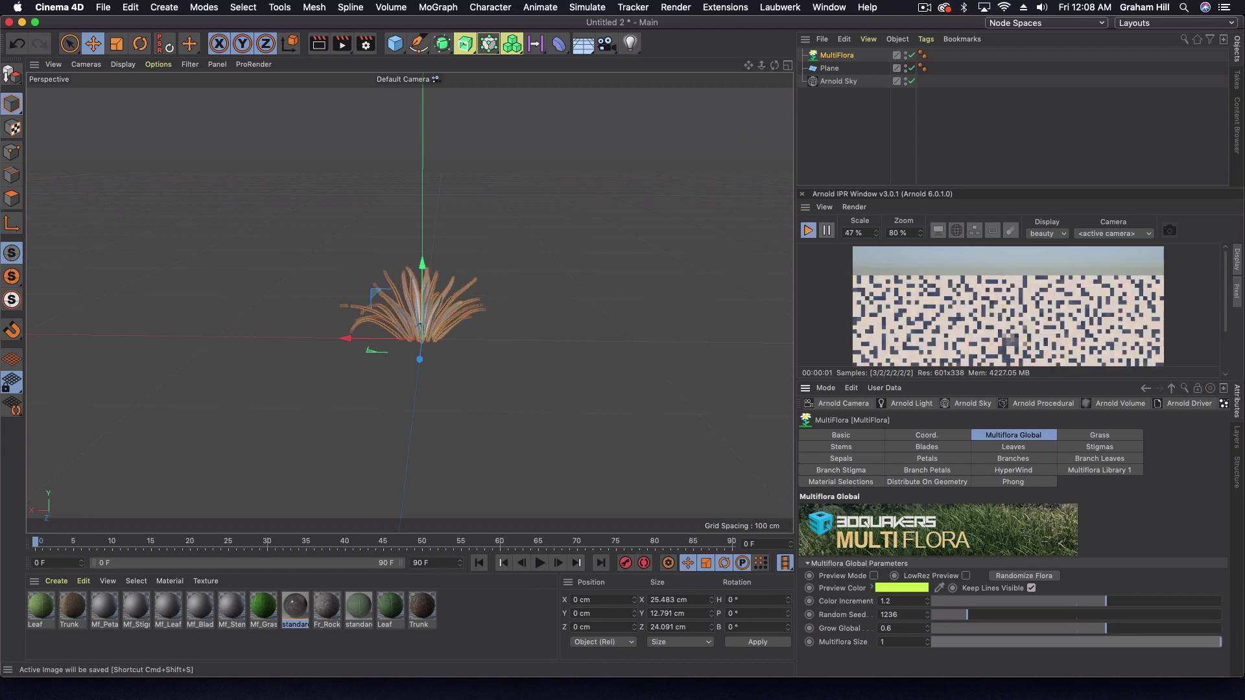
left_click_drag(1108, 626, 1141, 629)
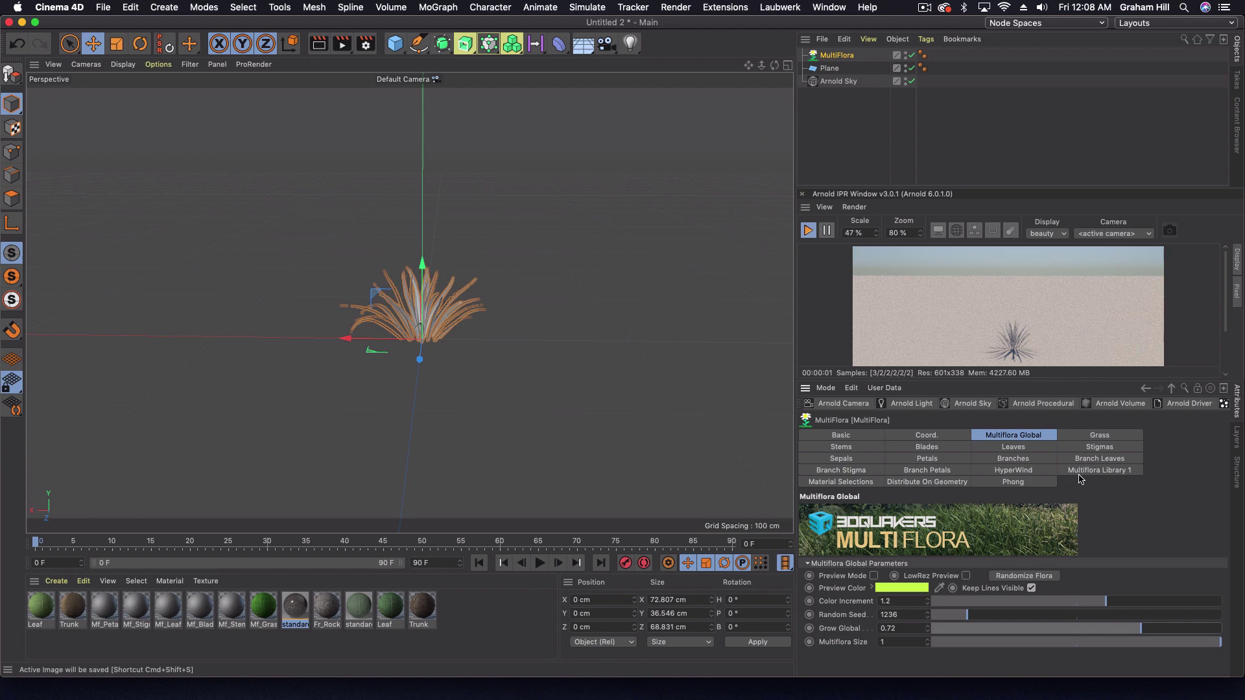
Browse the grass presets in Multiflora Library 1 and load the Holcus preset onto the MultiFlora object
left_click(1087, 474)
scroll(1101, 588, "down", 8)
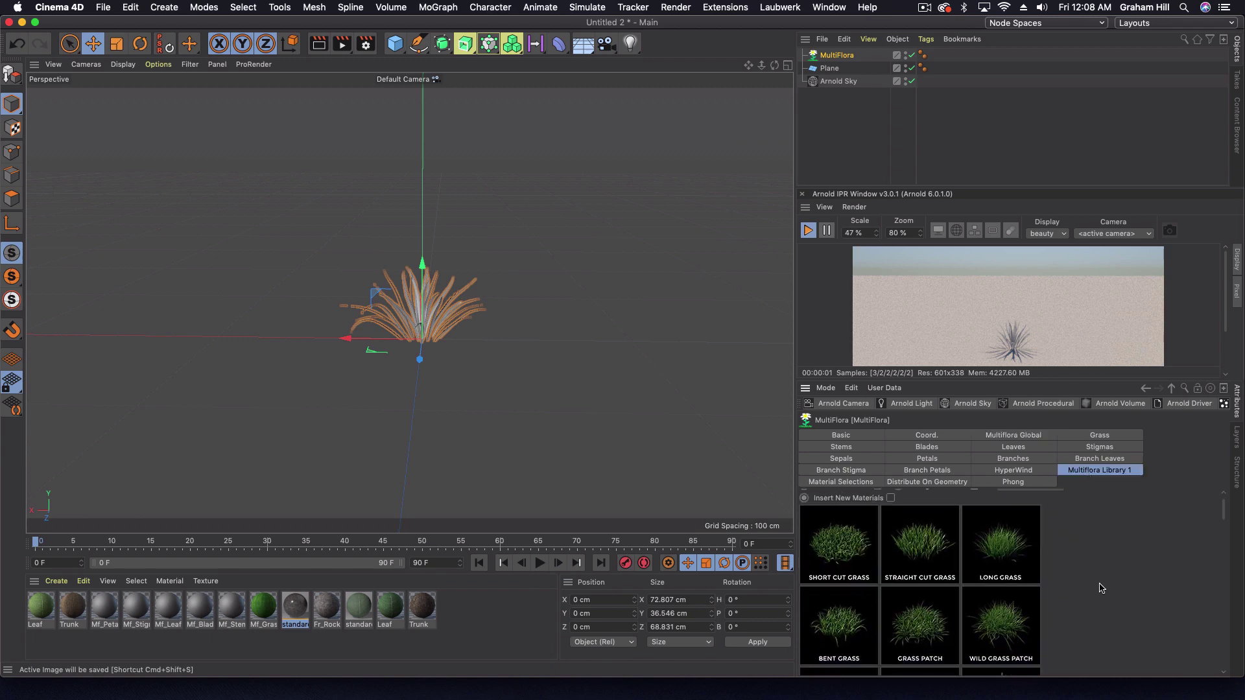
scroll(1100, 588, "down", 3)
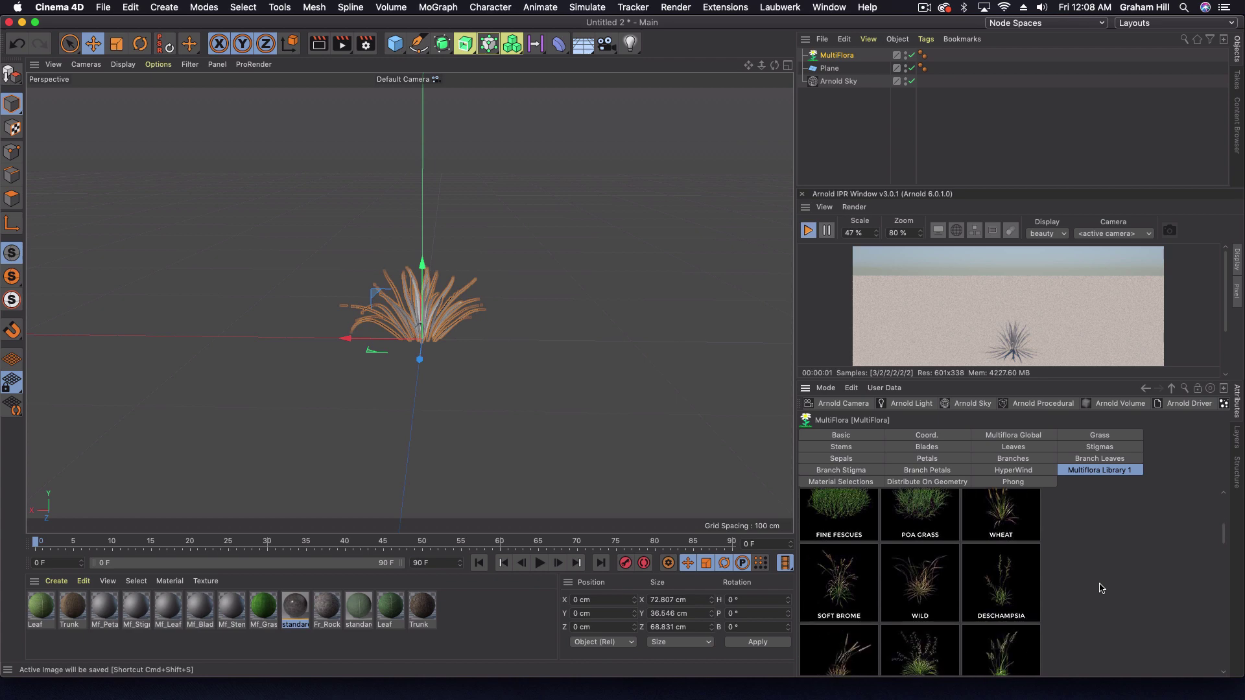
scroll(1100, 588, "up", 1)
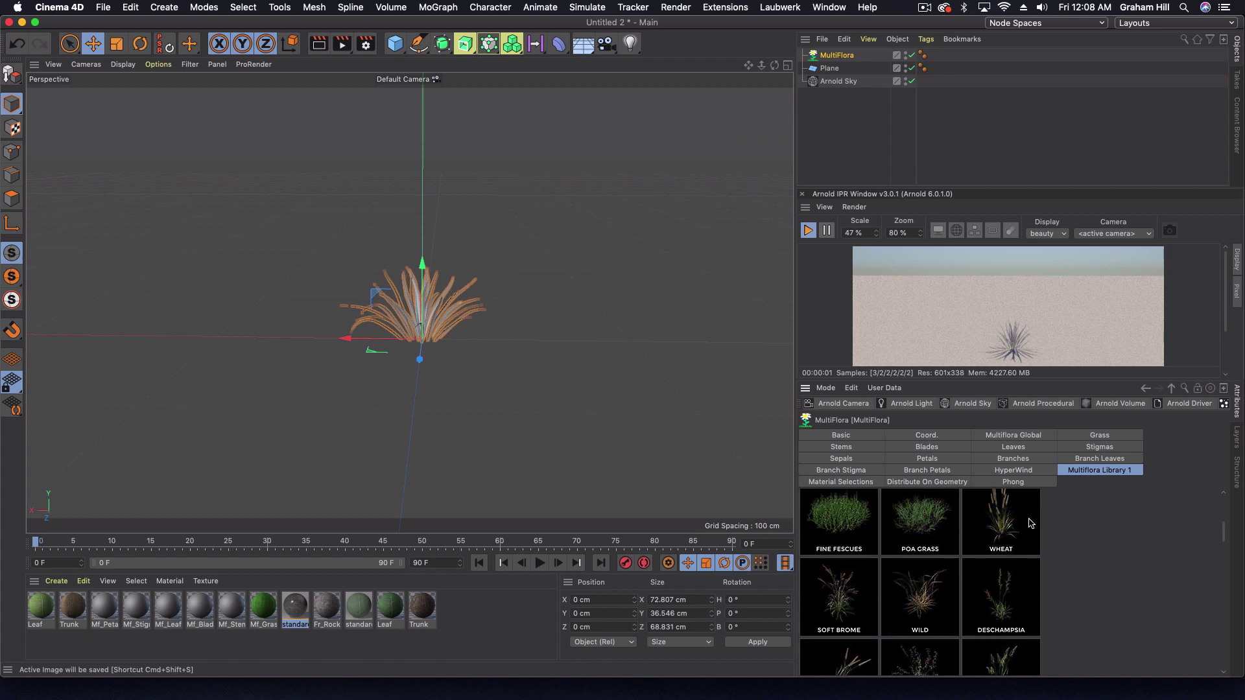
scroll(1080, 572, "down", 1)
scroll(1080, 572, "up", 1)
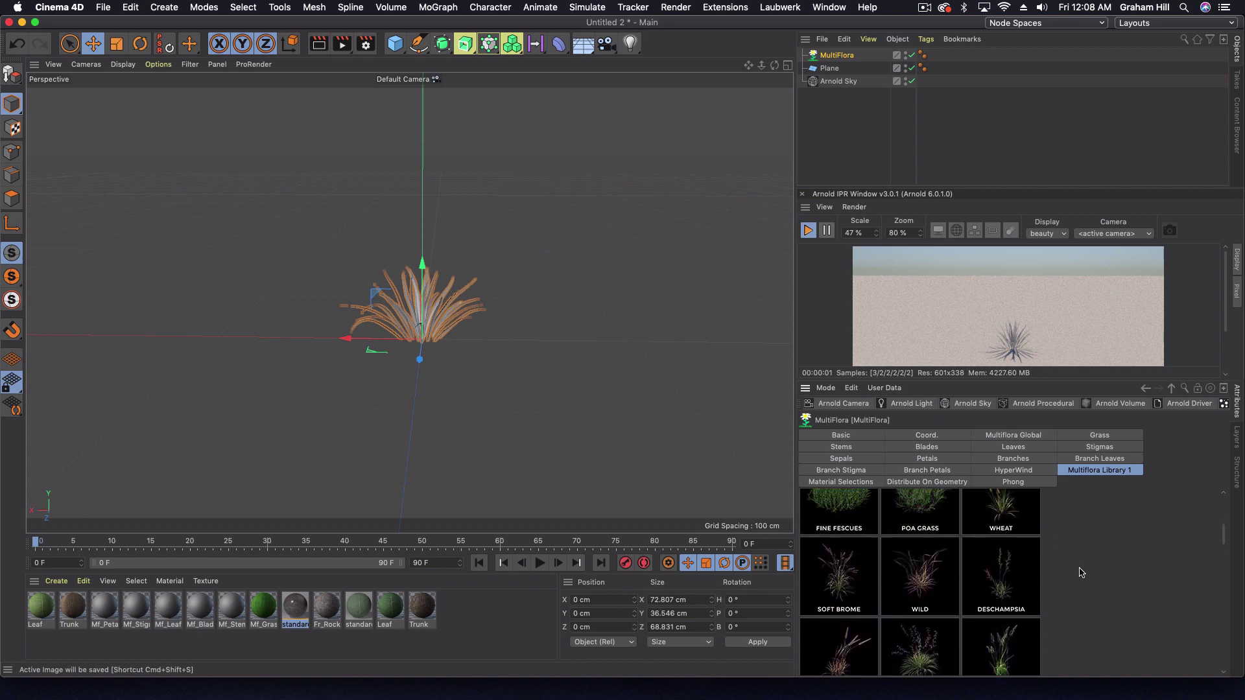
scroll(1080, 572, "down", 2)
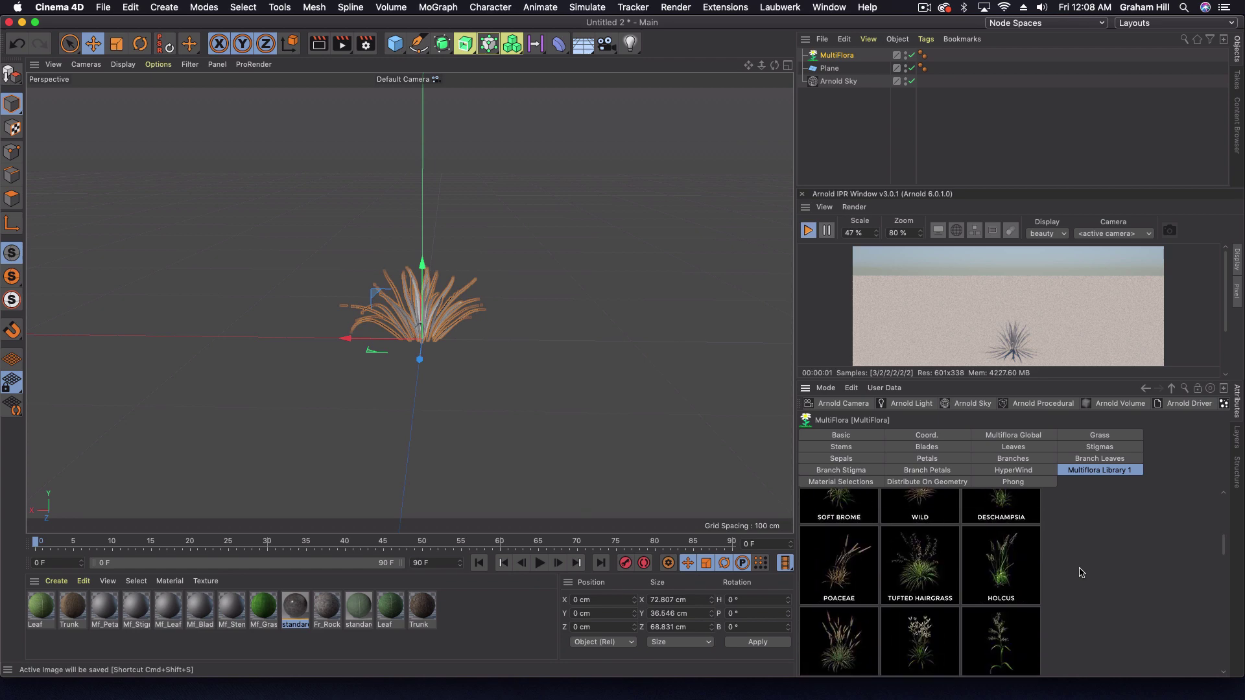
scroll(1080, 573, "down", 5)
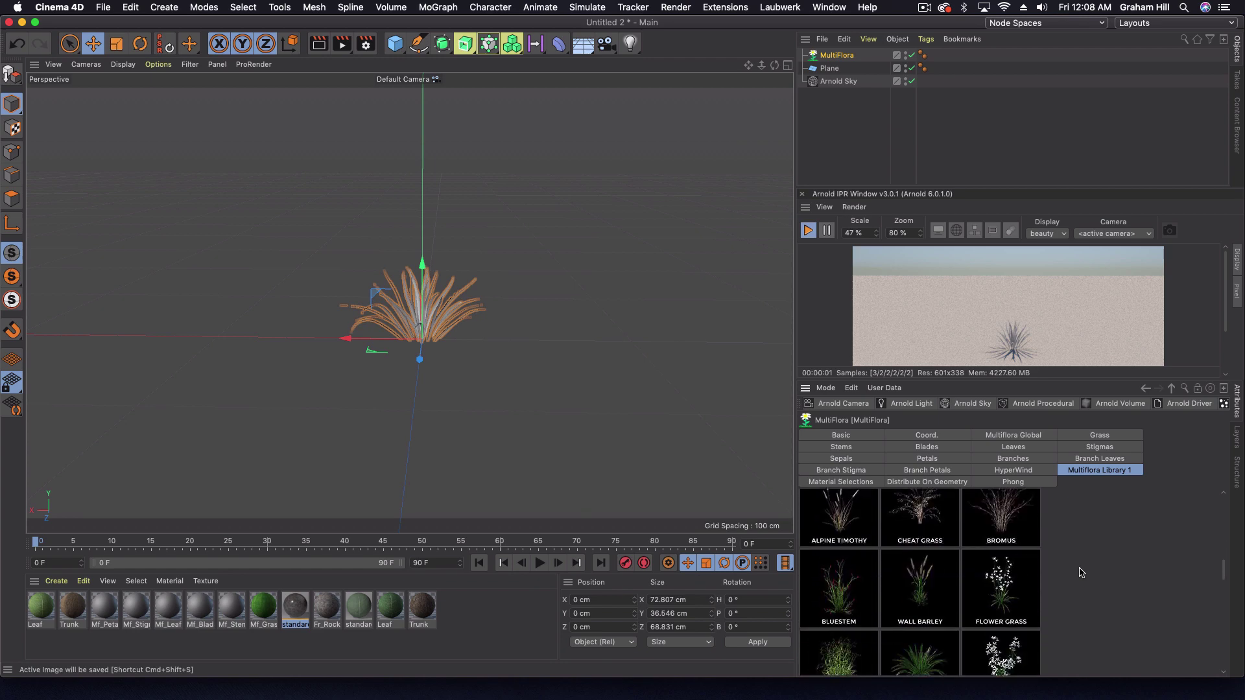
scroll(1080, 573, "down", 1)
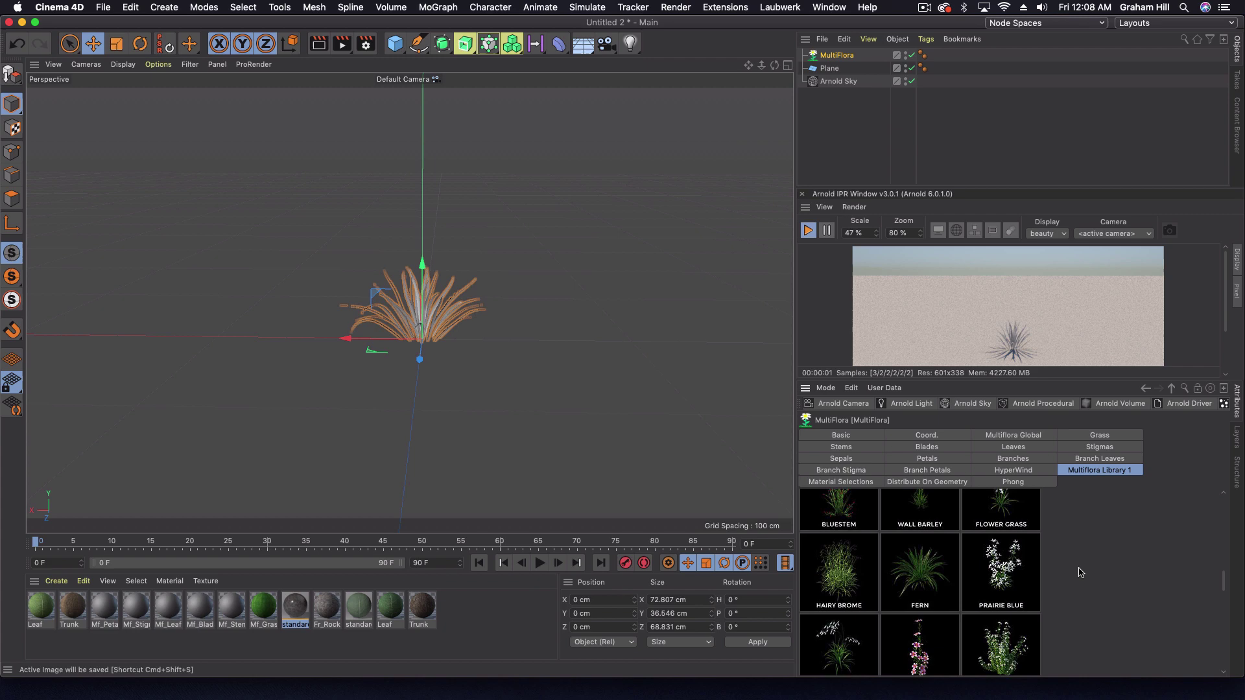
scroll(1081, 573, "up", 5)
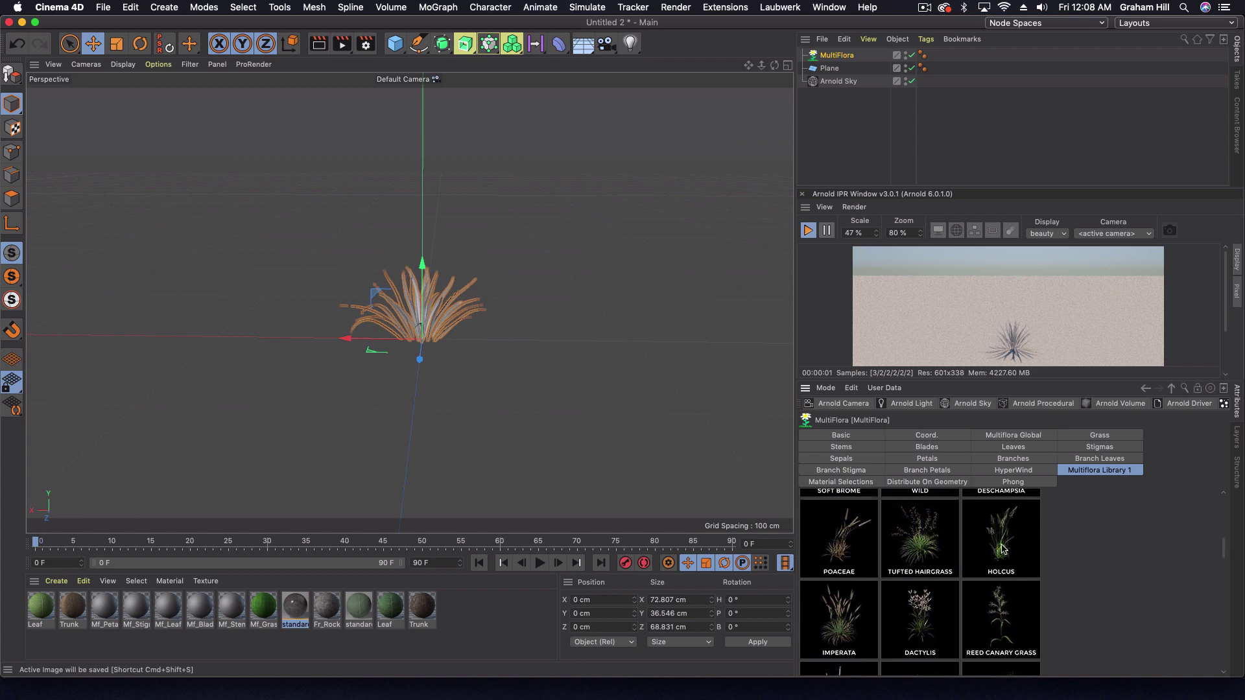
left_click(1002, 549)
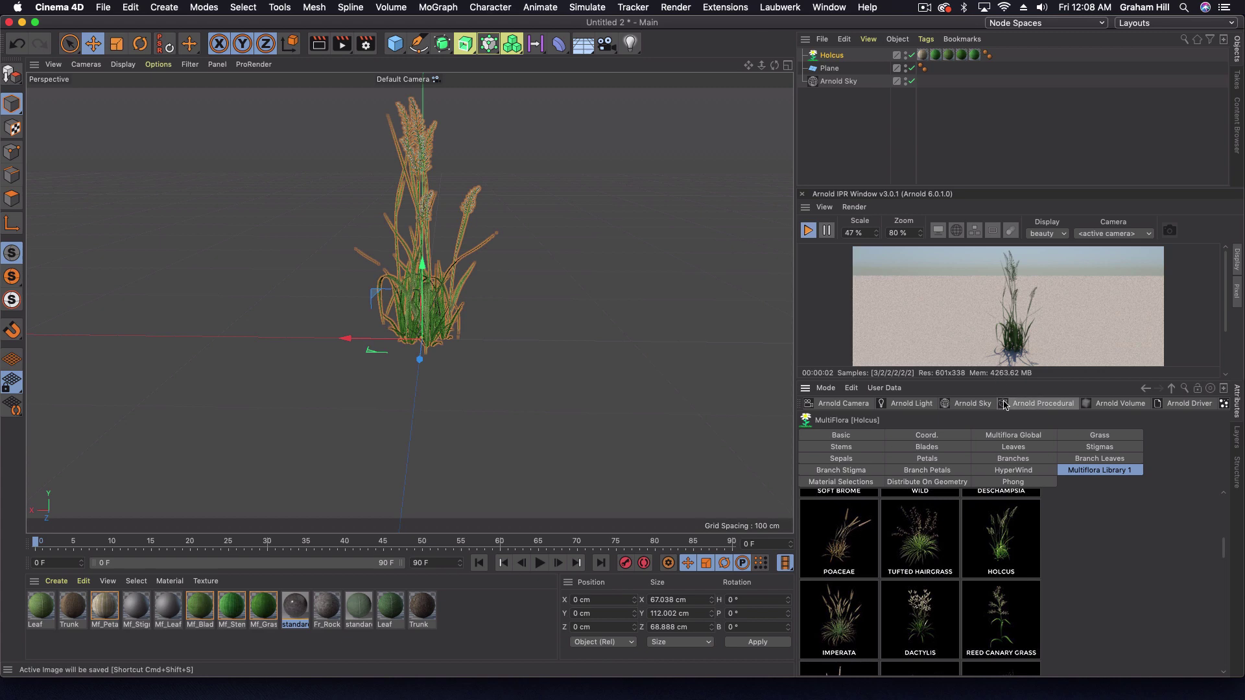
Turn on HyperWind for the Holcus plant and play the animation to preview the wind
left_click_drag(984, 378, 987, 448)
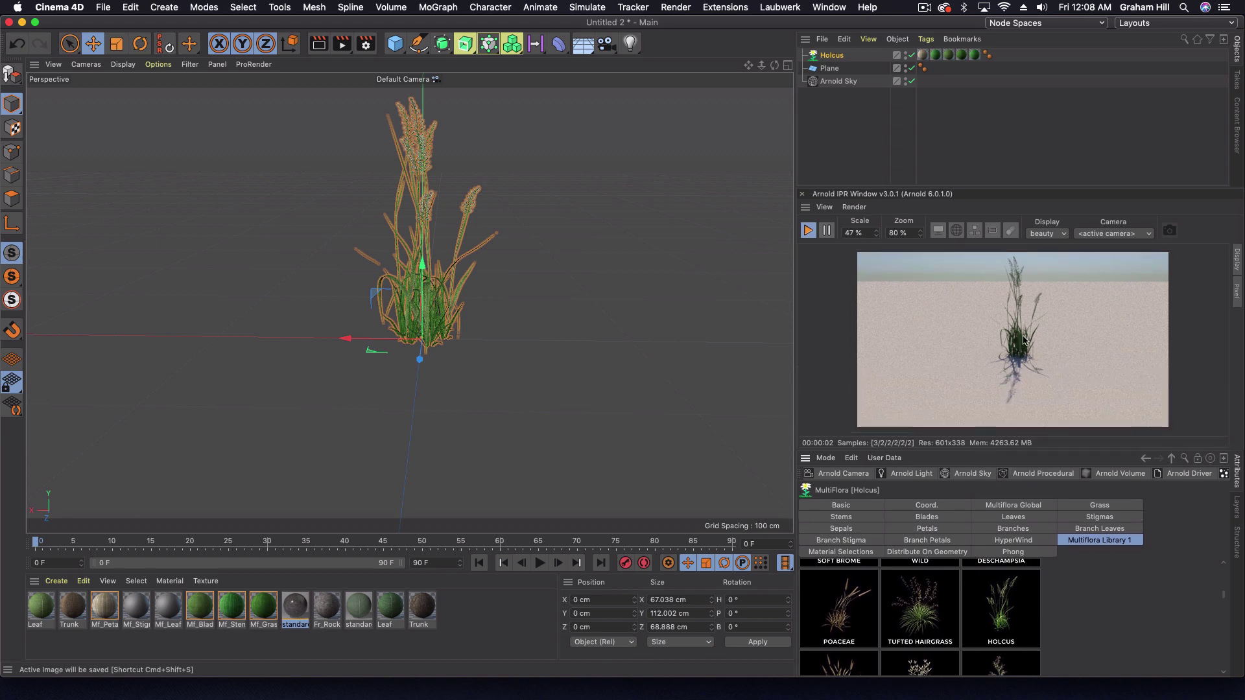
left_click_drag(371, 263, 439, 262, "alt")
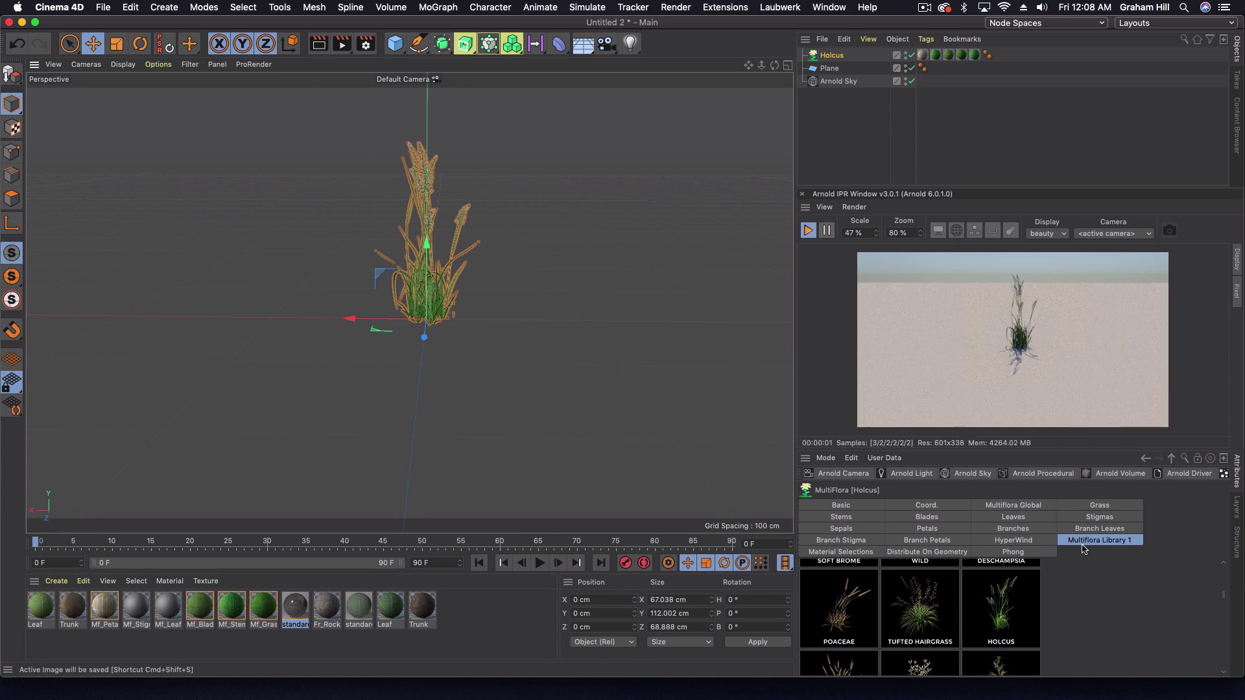
left_click(1018, 540)
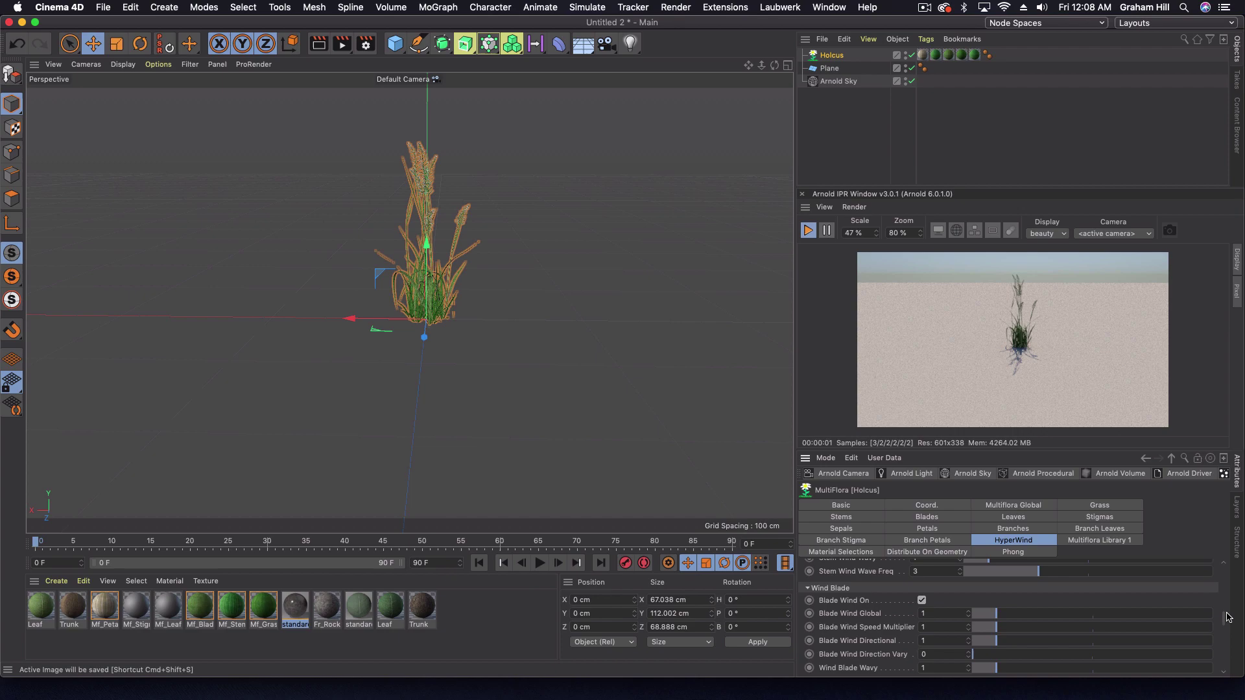
left_click_drag(1227, 617, 1231, 569)
left_click(850, 579)
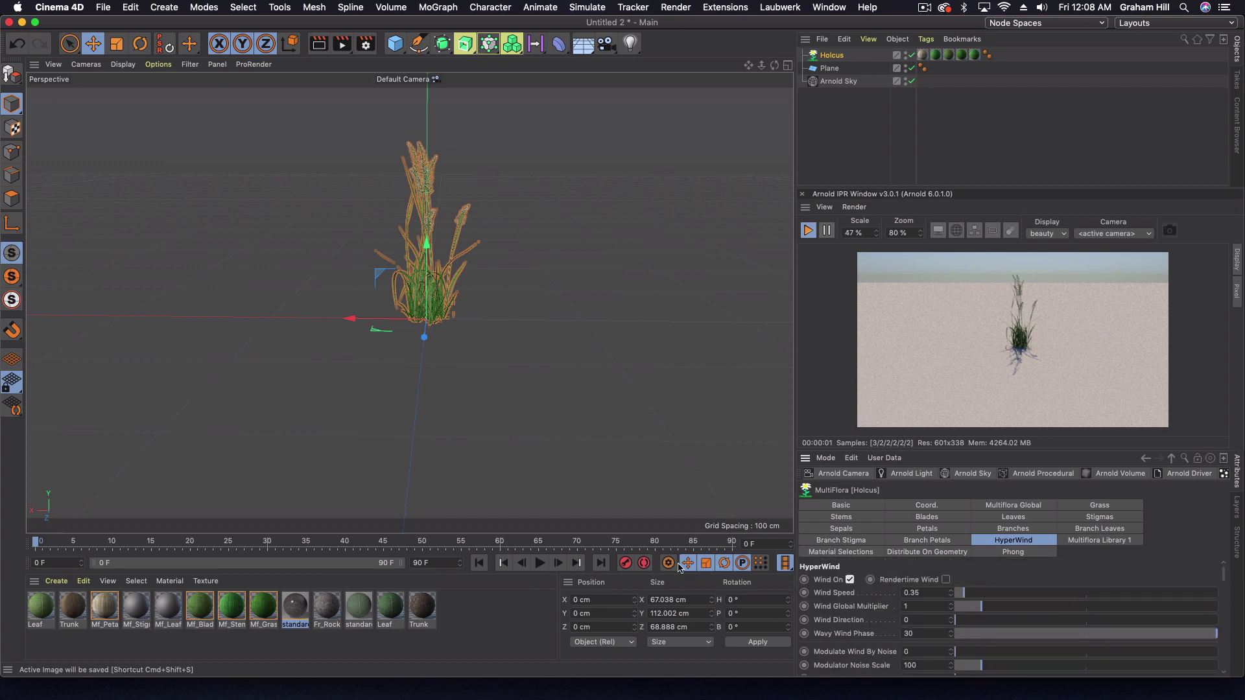
left_click(540, 563)
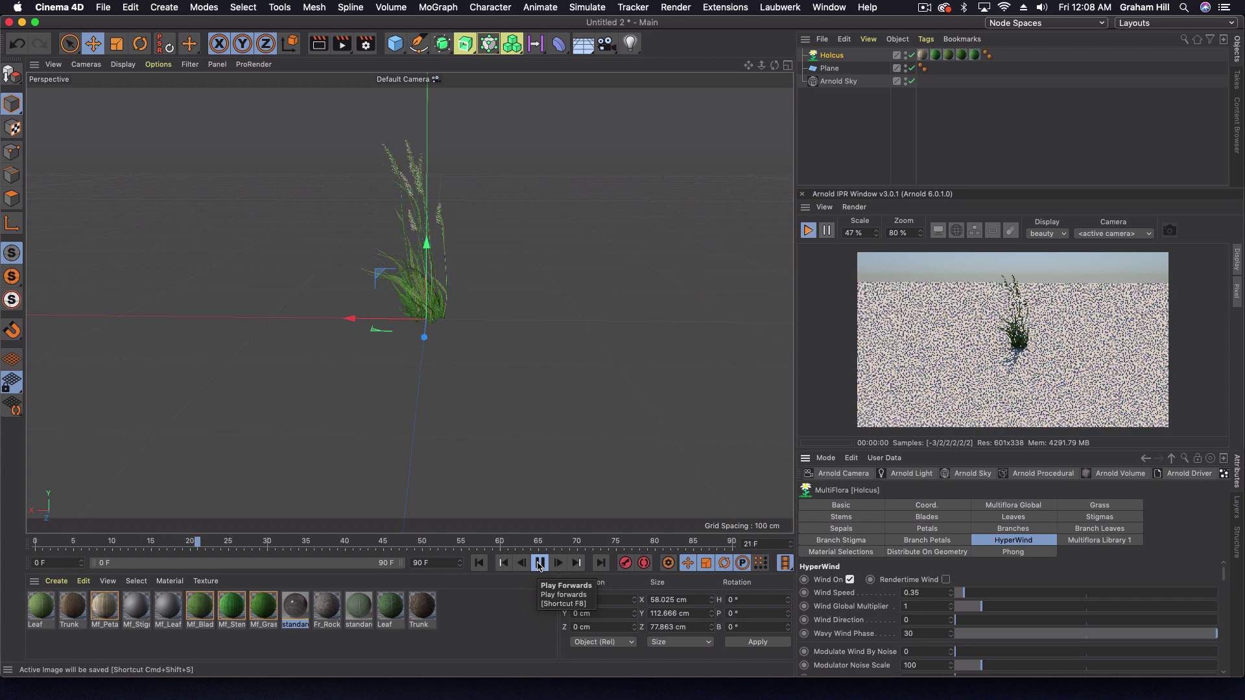
Stop the wind preview, return the animation to its first frame, and disable HyperWind on the Holcus plant
left_click(539, 563)
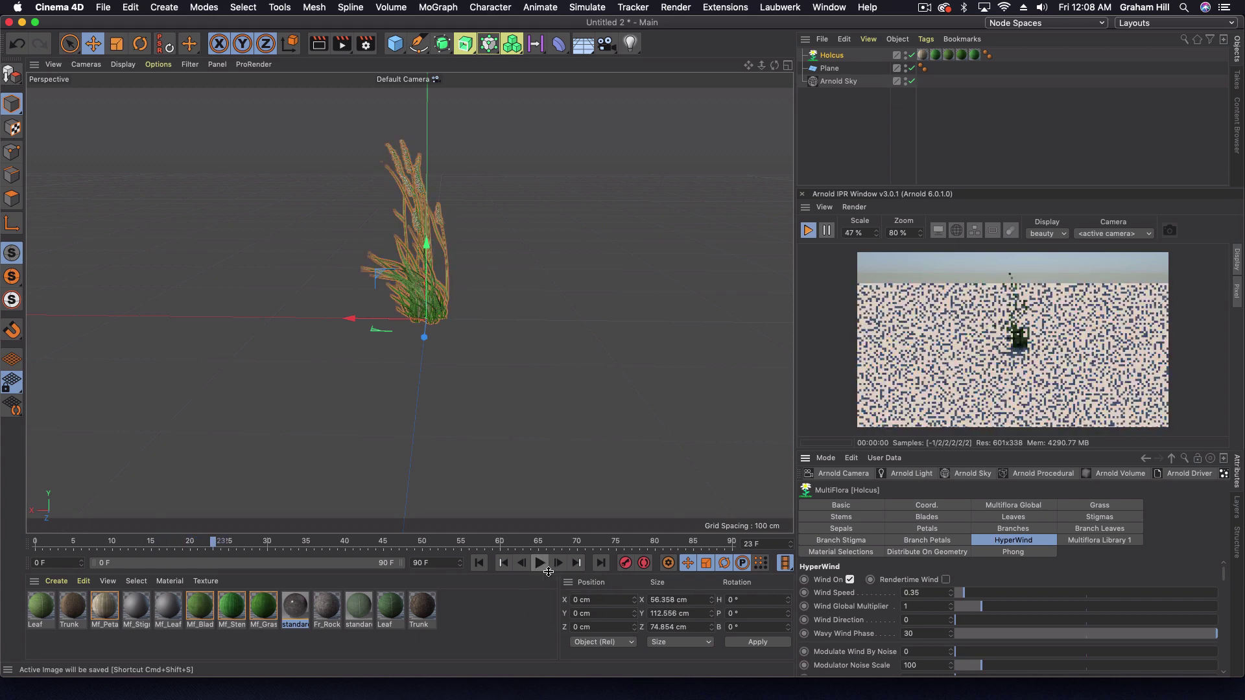
left_click(480, 563)
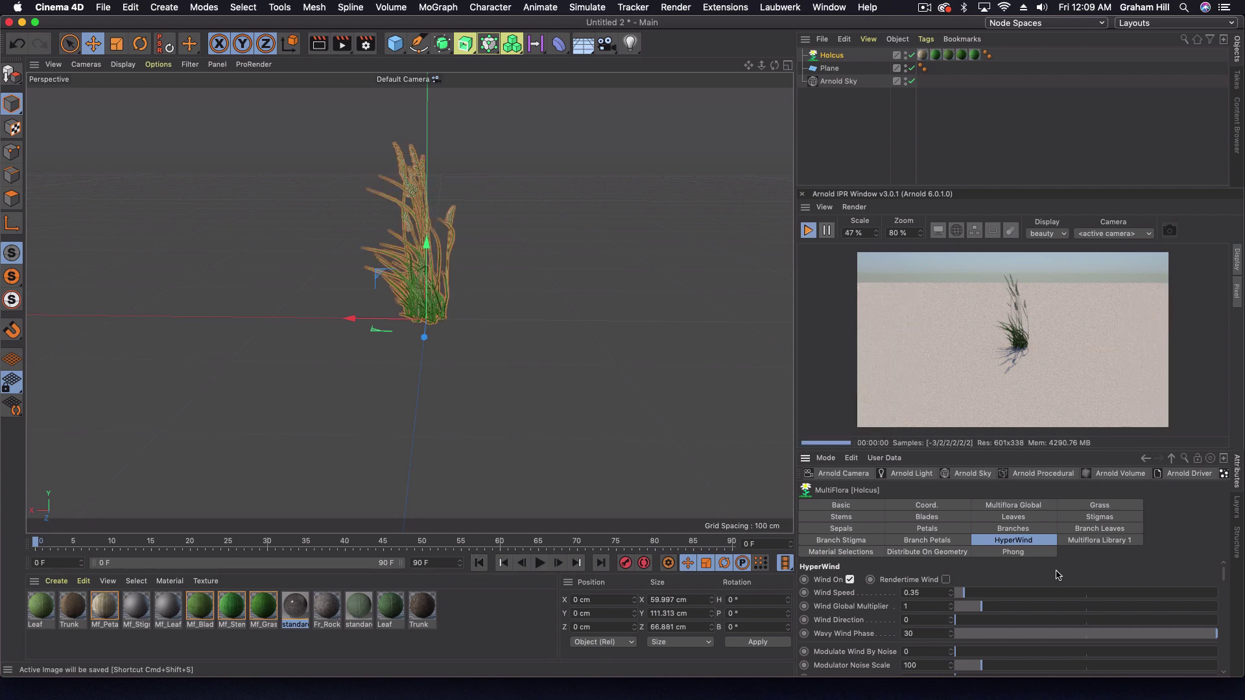
left_click(850, 579)
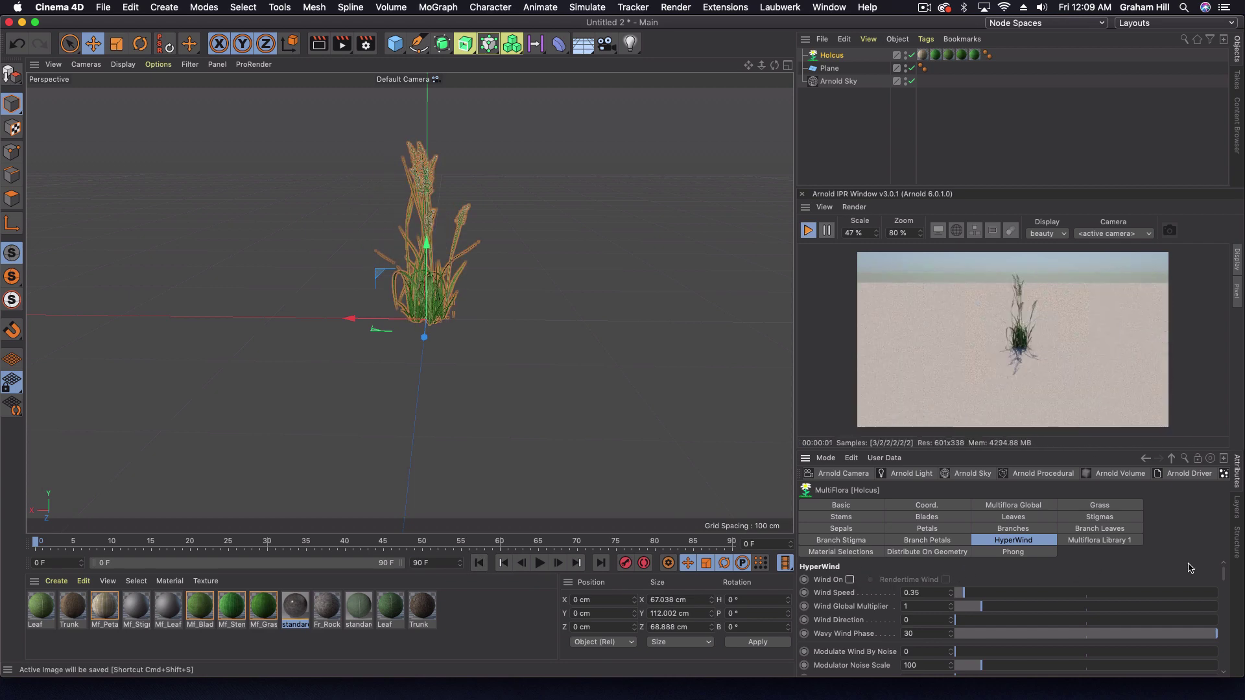
Set the Holcus plant's Grass Size to 1.52, Grass Length to 56.27, Grass Width to 2.14 and Randomize Grass Length to 1.65
left_click(1091, 508)
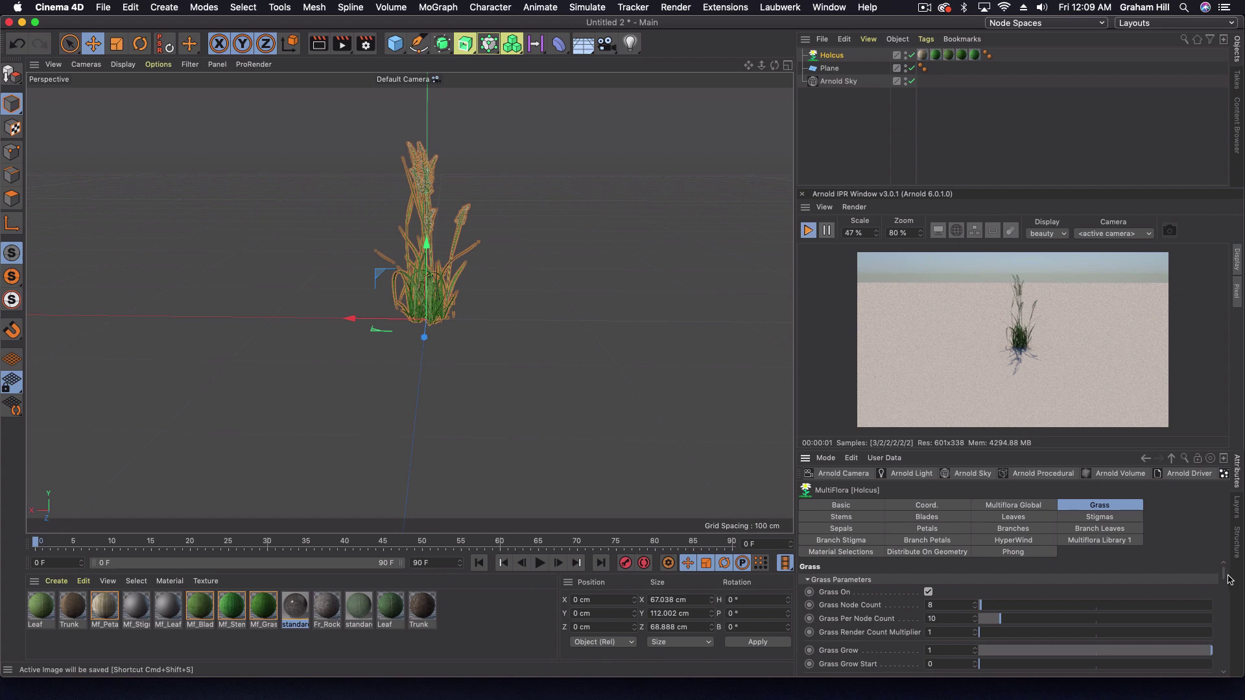
left_click_drag(1226, 579, 1227, 597)
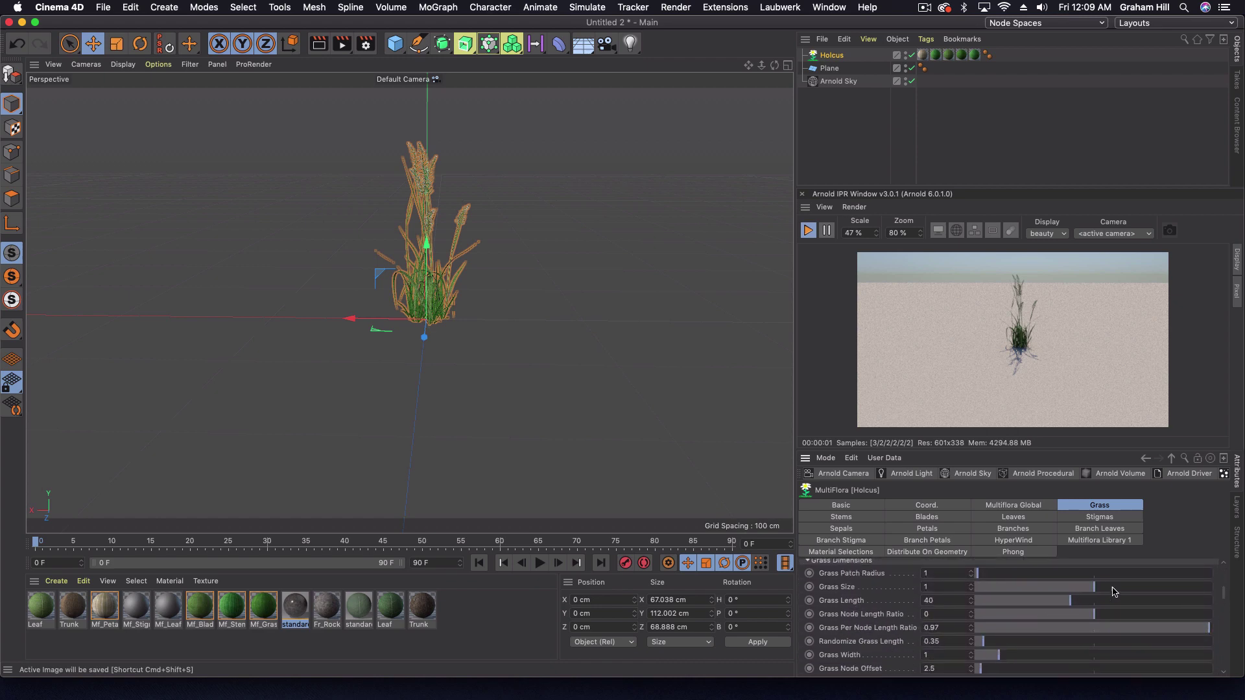
mouse_move(1128, 588)
left_mouse_down()
mouse_move(1156, 588)
mouse_move(1124, 603)
left_mouse_up()
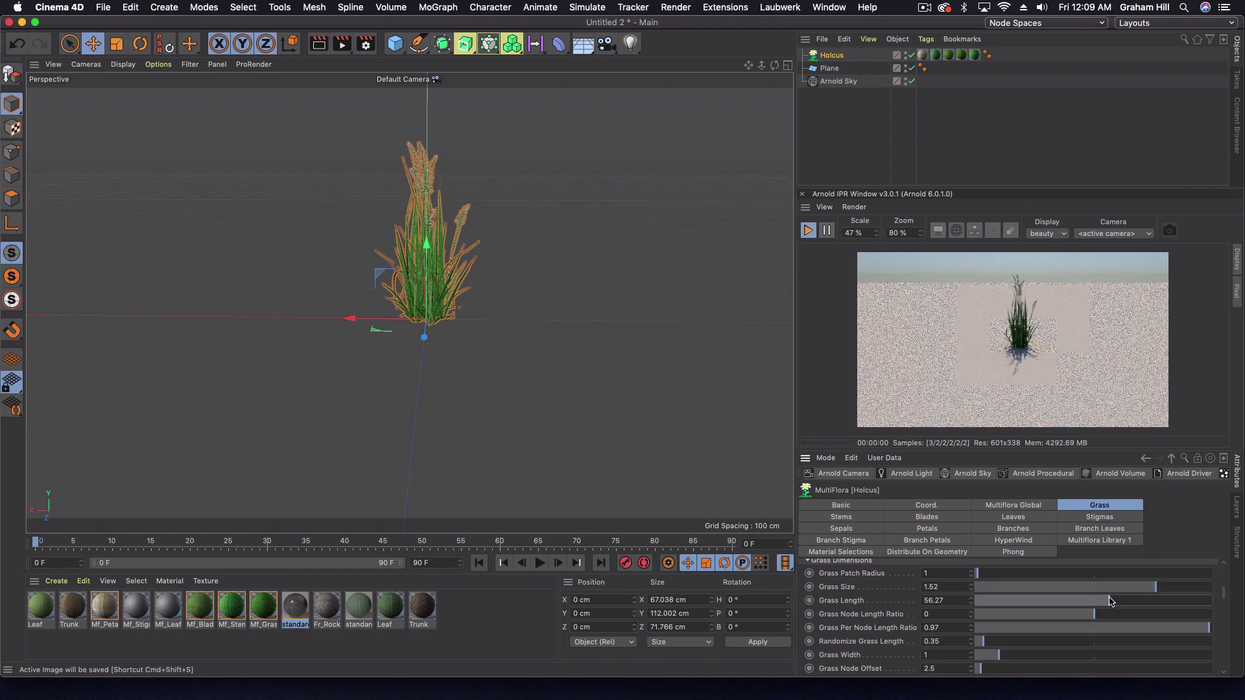
scroll(1007, 617, "down", 4)
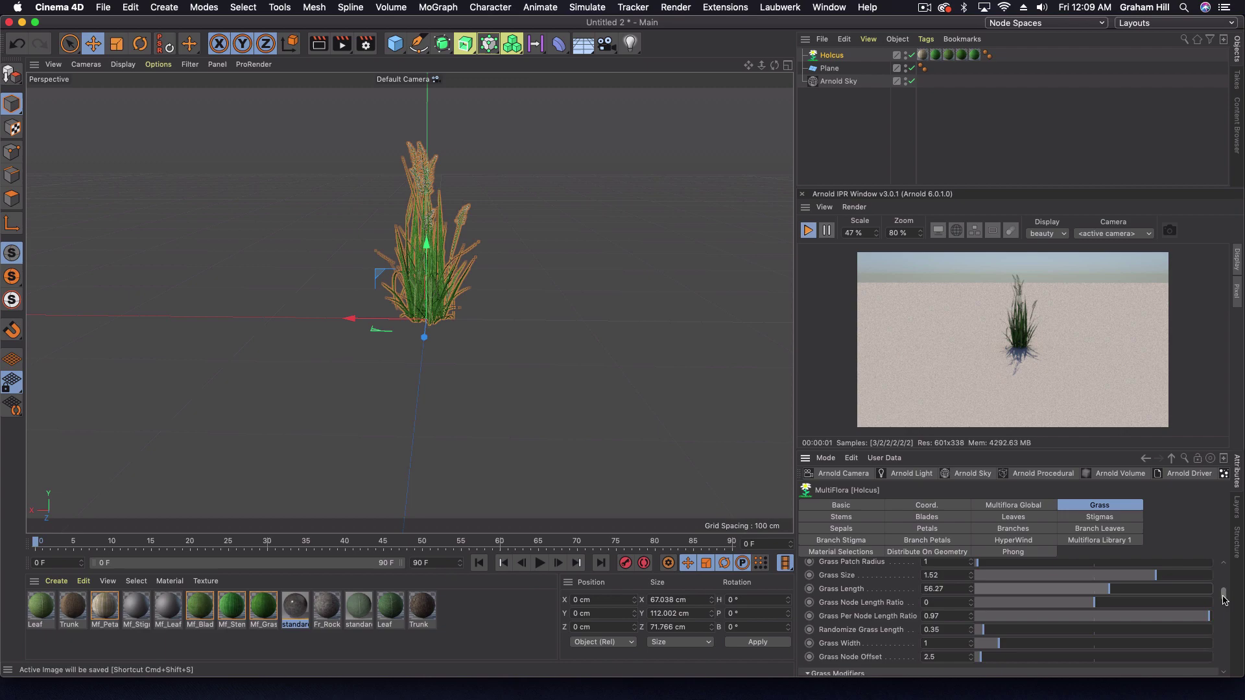
left_click_drag(1020, 606, 996, 588)
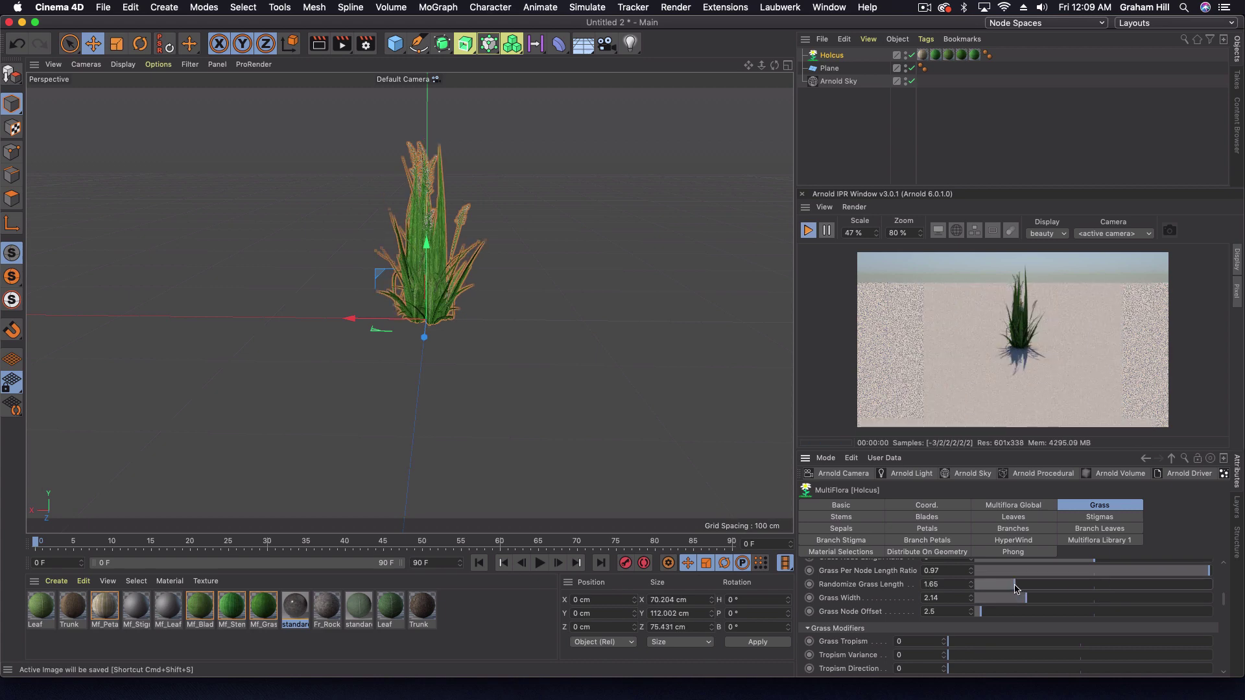
left_click_drag(1224, 603, 1223, 574)
Add a Forester MultiCloner object to the scene and make the Holcus plant its child
scroll(495, 367, "down", 5)
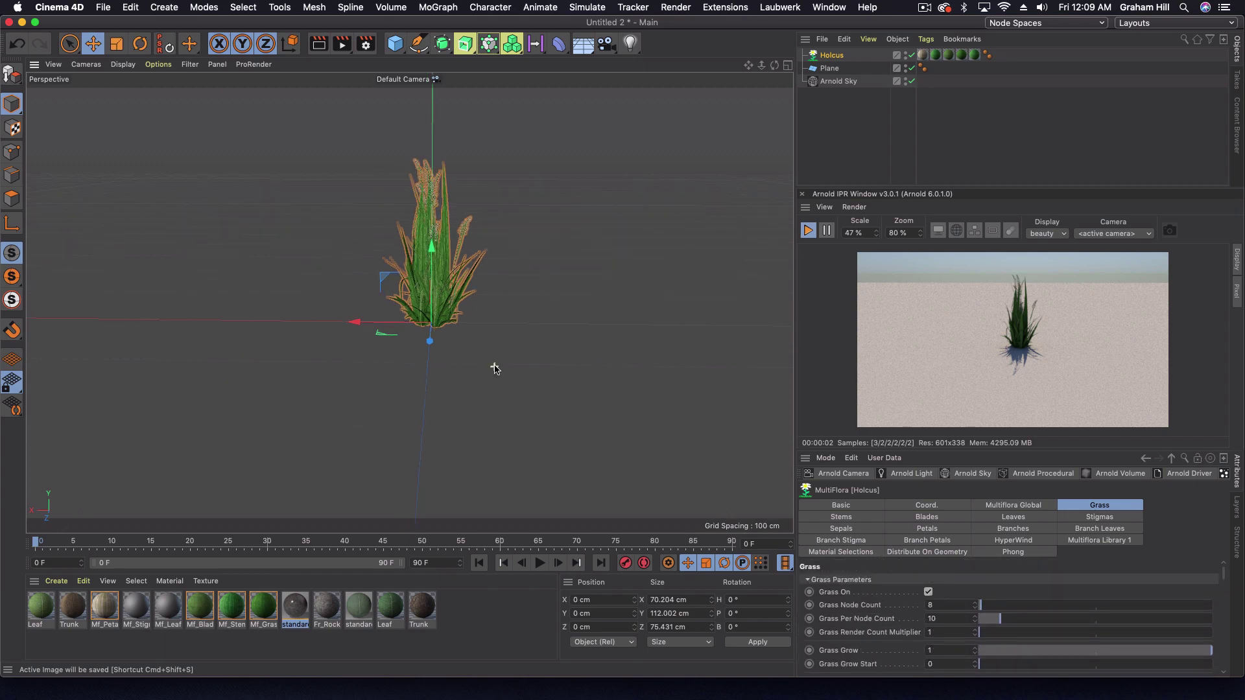
left_click(725, 7)
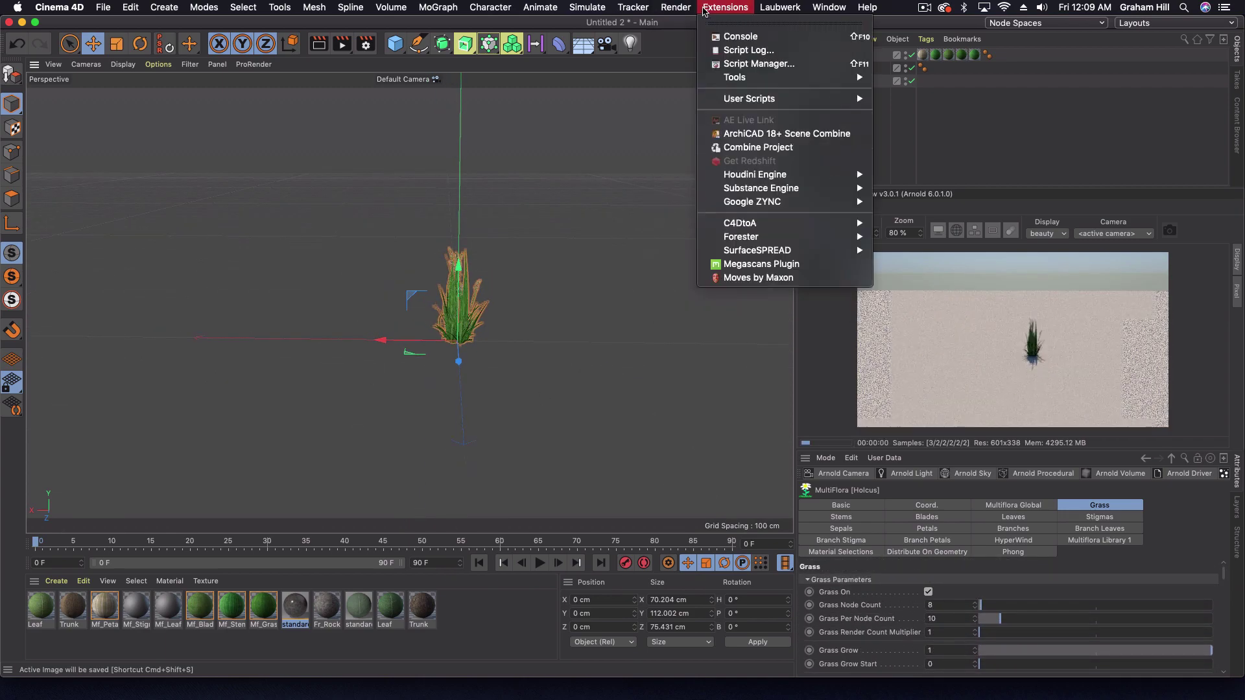
mouse_move(811, 236)
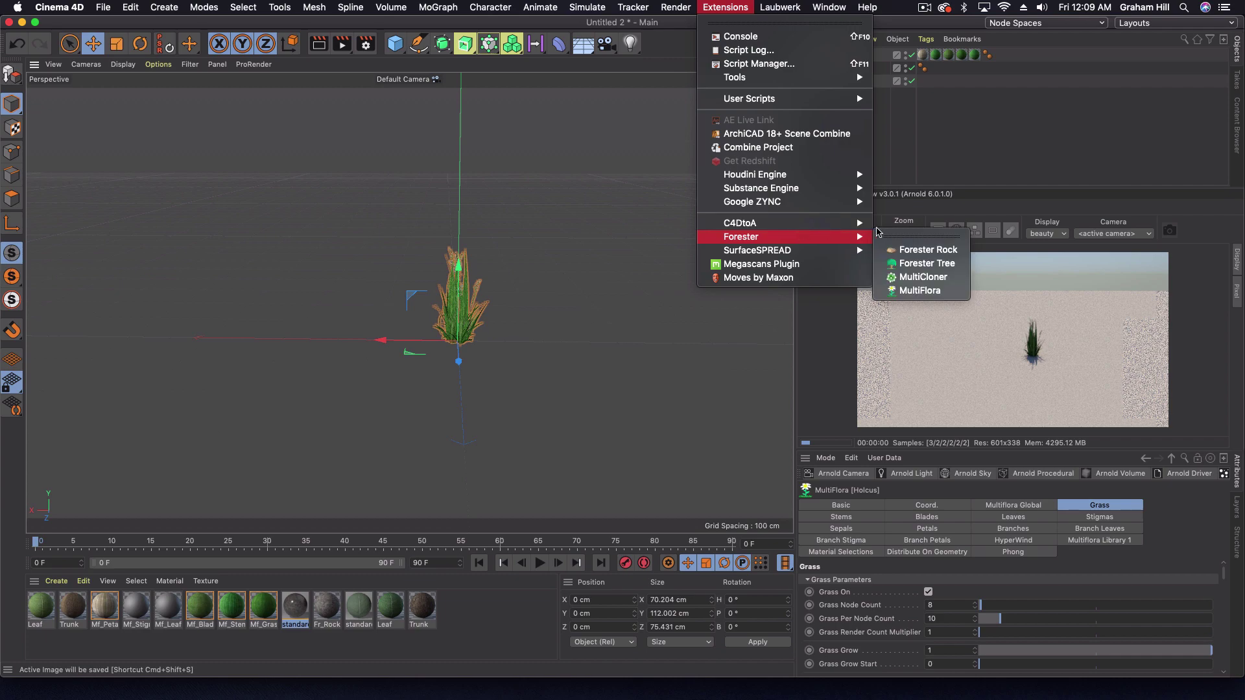
left_click(911, 279)
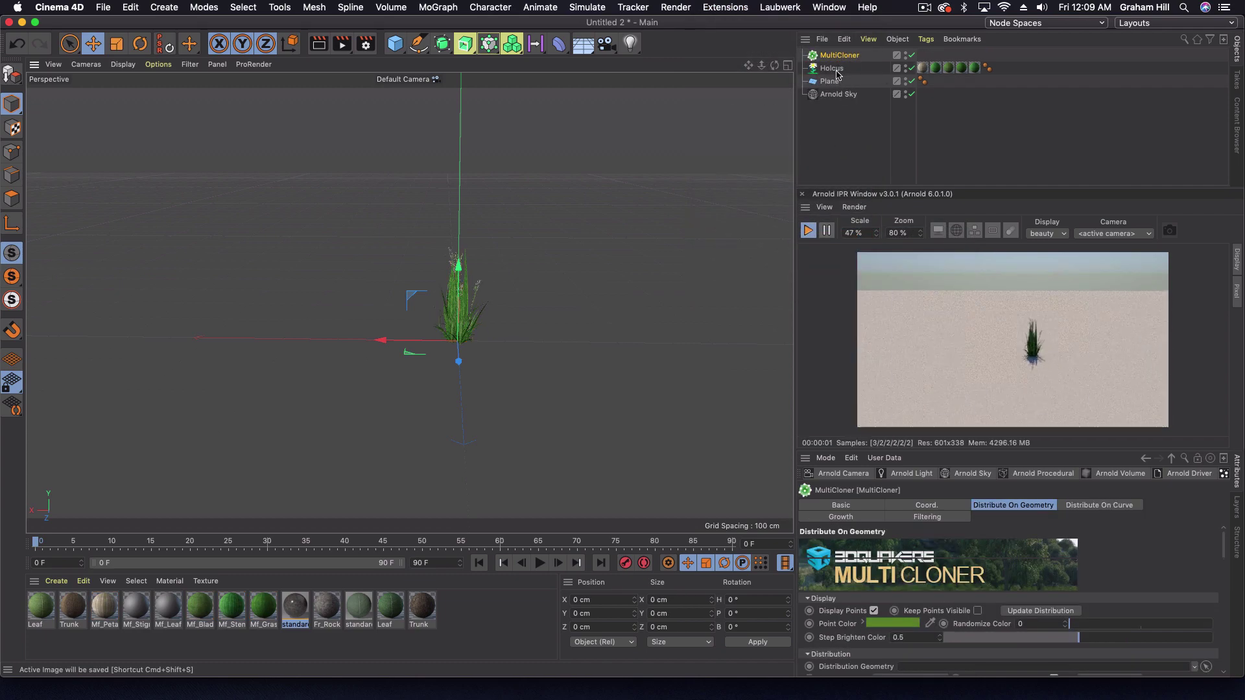
left_click_drag(837, 71, 841, 58)
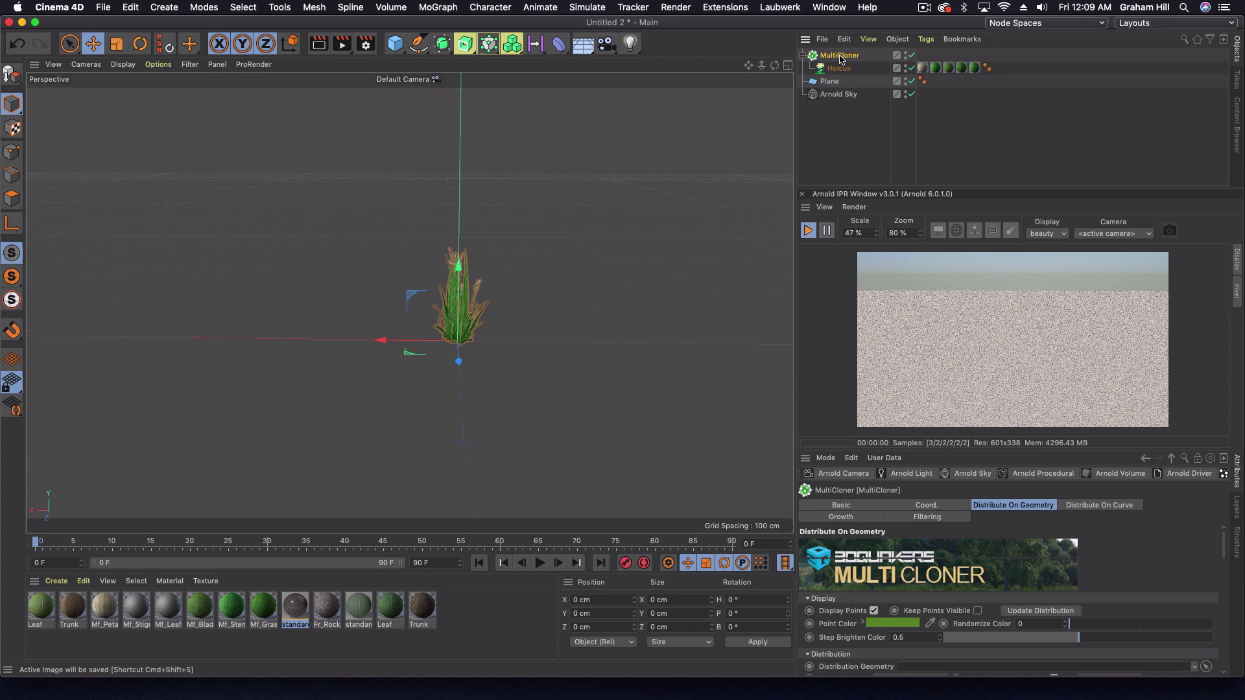
Assign the Plane as the MultiCloner's Distribution Geometry and frame the scattered grass clones
scroll(1141, 553, "down", 2)
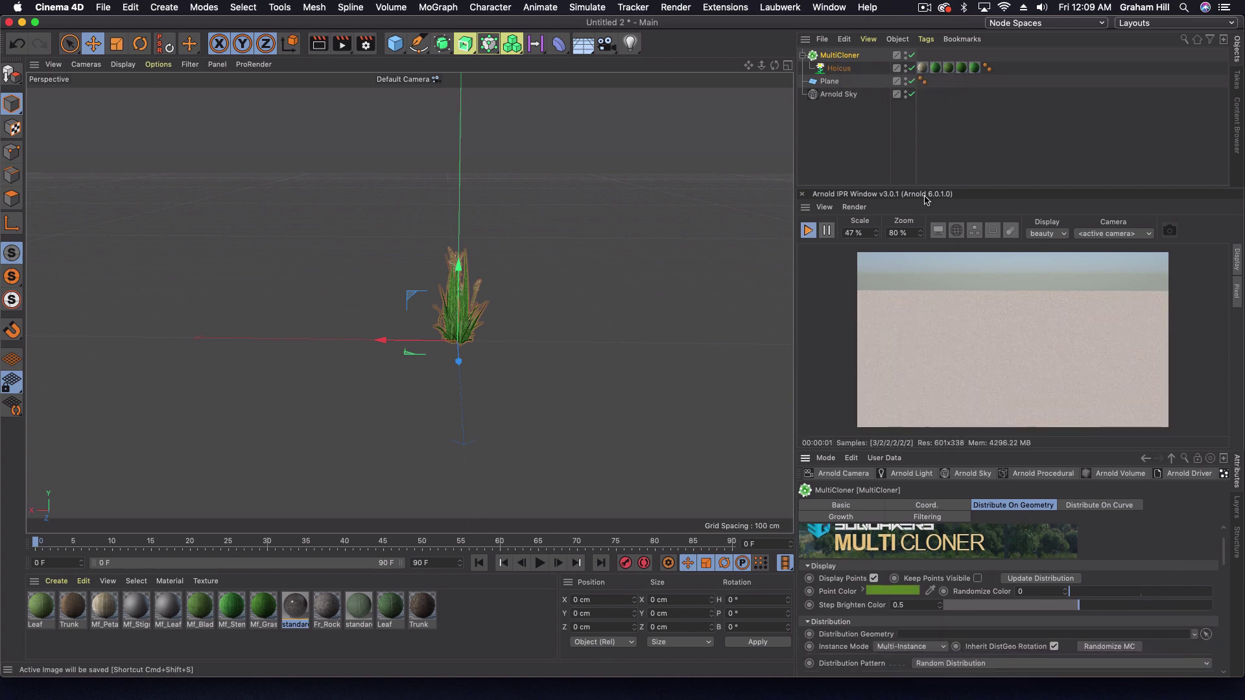
left_click_drag(830, 82, 935, 634)
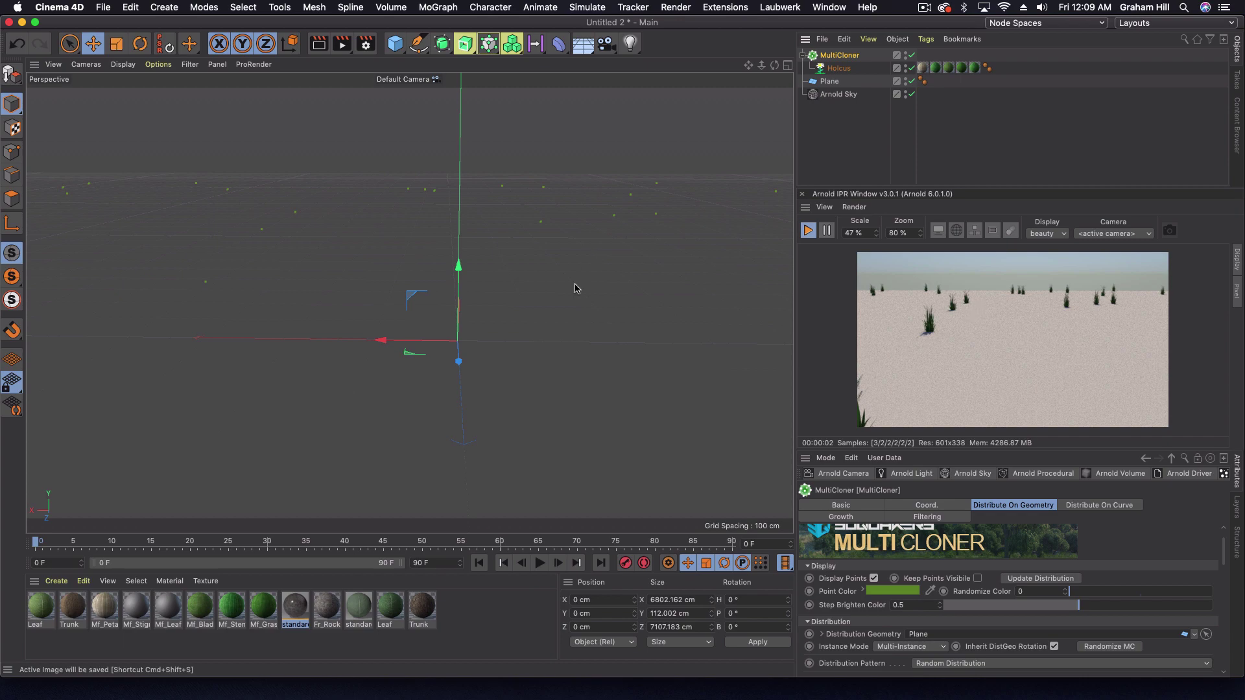
scroll(570, 289, "down", 10)
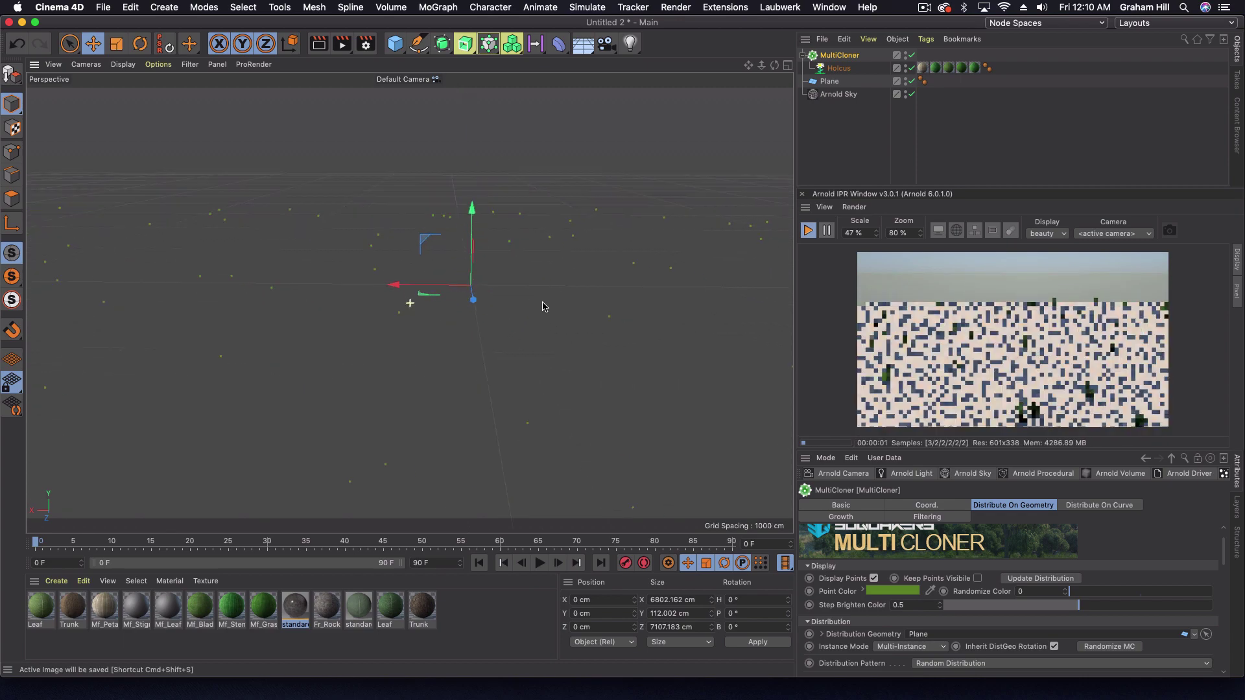
scroll(538, 305, "up", 3)
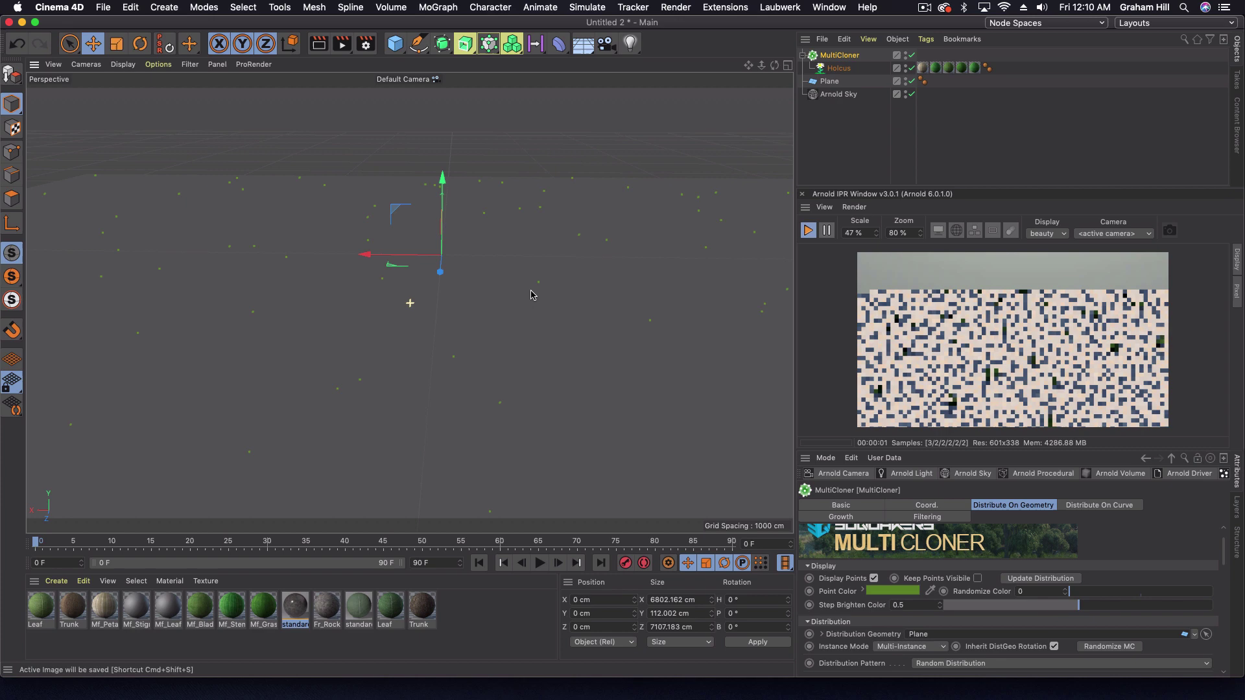
scroll(529, 304, "down", 1)
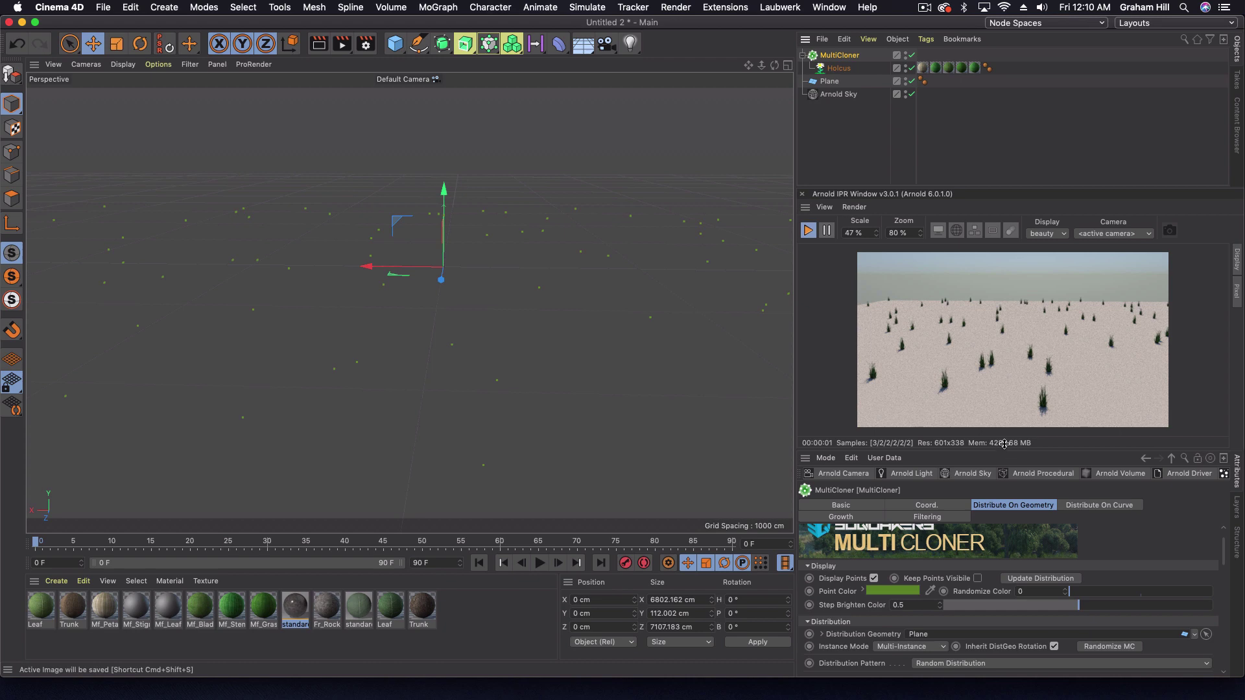
Set the MultiCloner's Clone Count for geometry distribution to 1000
left_click_drag(1004, 444, 1005, 421)
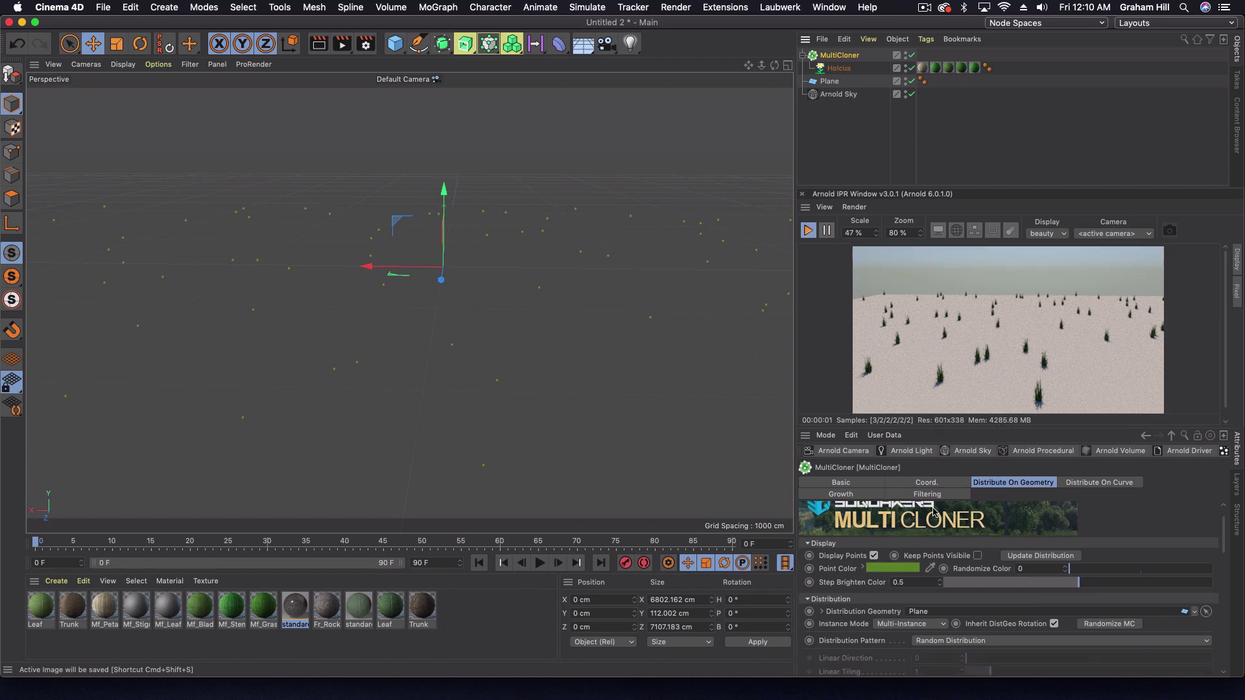
left_click(869, 485)
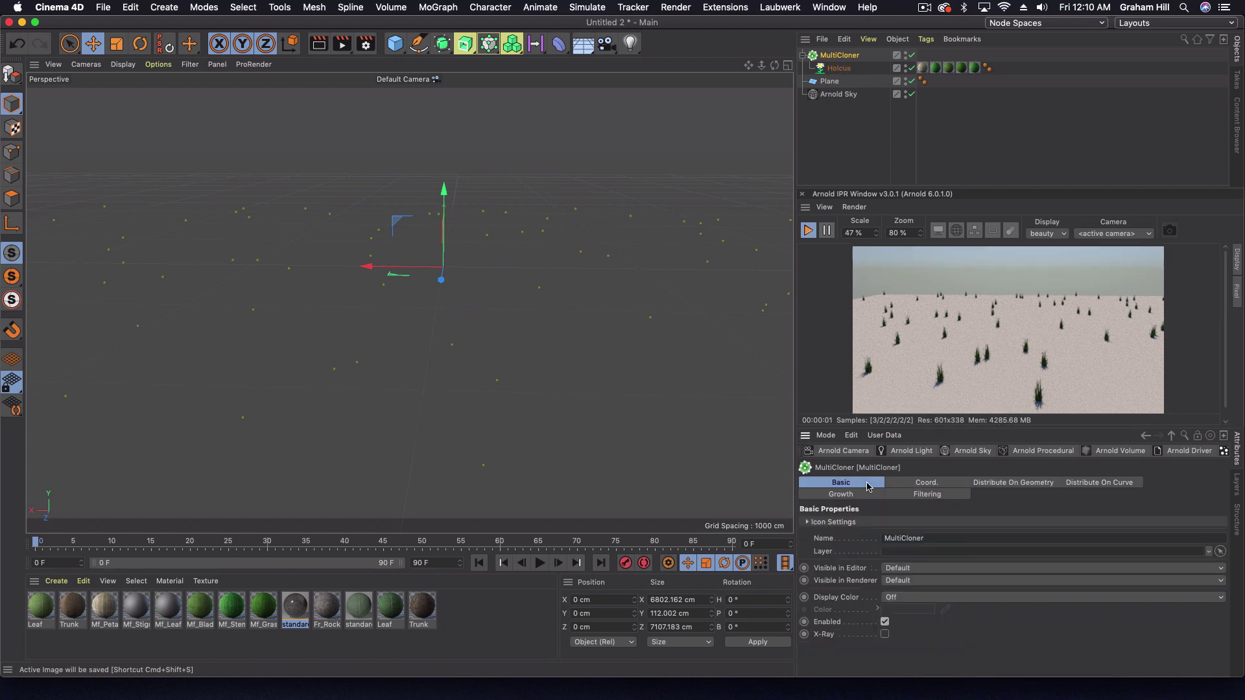
left_click(1015, 485)
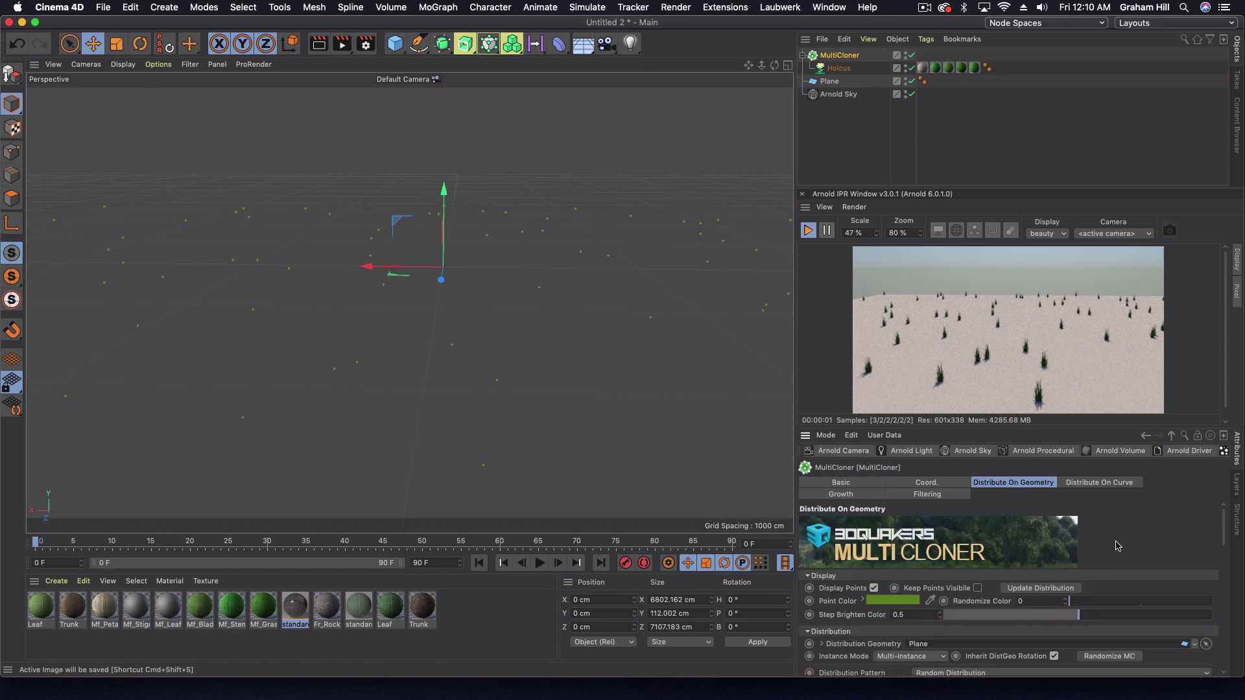
scroll(1115, 533, "up", 2)
scroll(1115, 533, "down", 3)
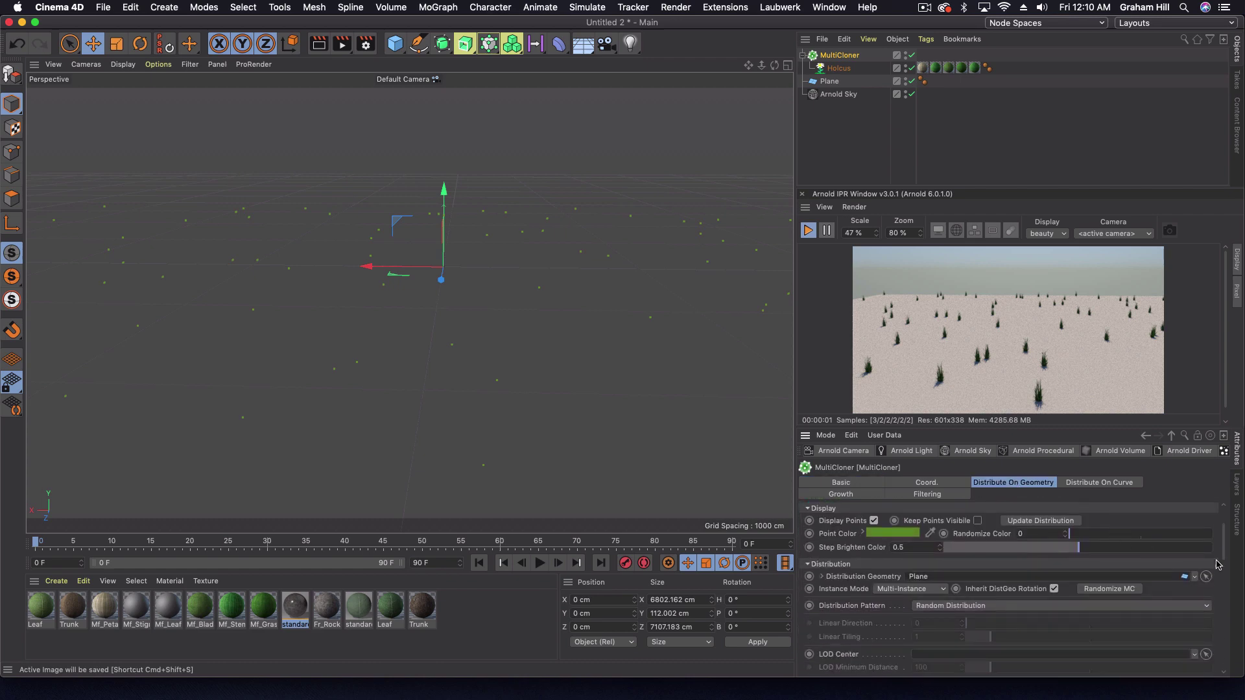
left_click_drag(1221, 547, 1217, 624)
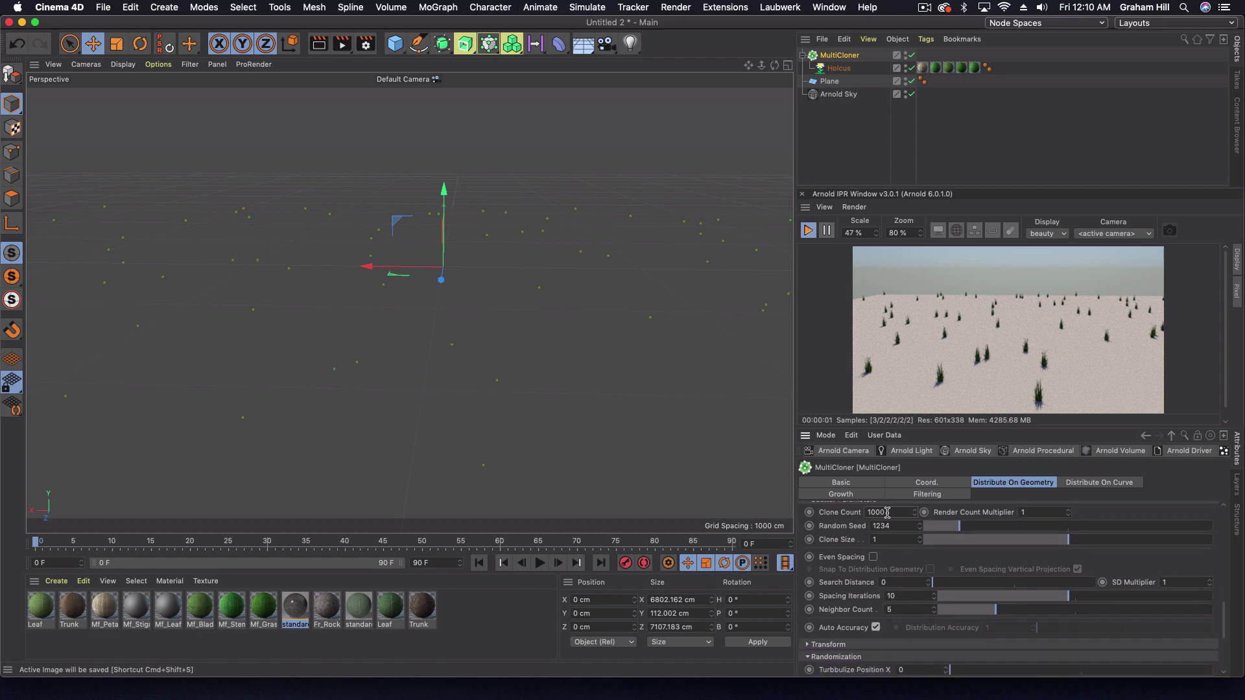
key("Return")
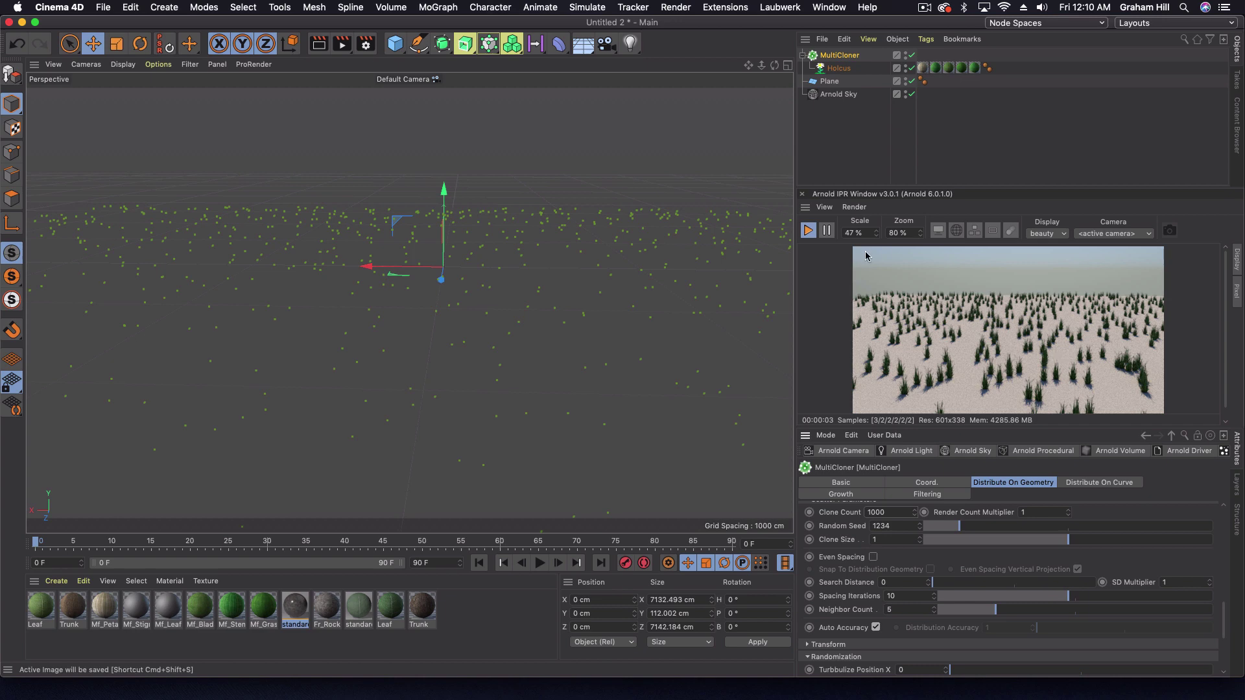
Replace the cloned Holcus plant with the Wild Grass Patch preset from Multiflora Library 1
left_click(843, 69)
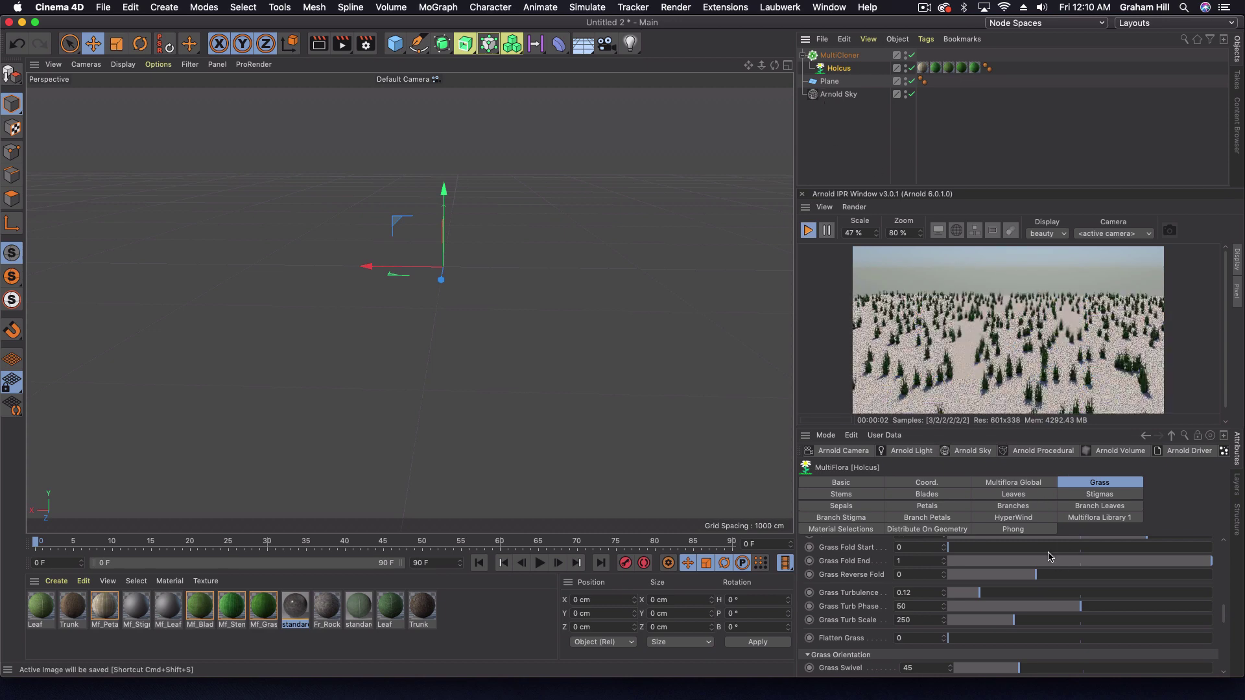
left_click(1081, 518)
scroll(1105, 563, "down", 3)
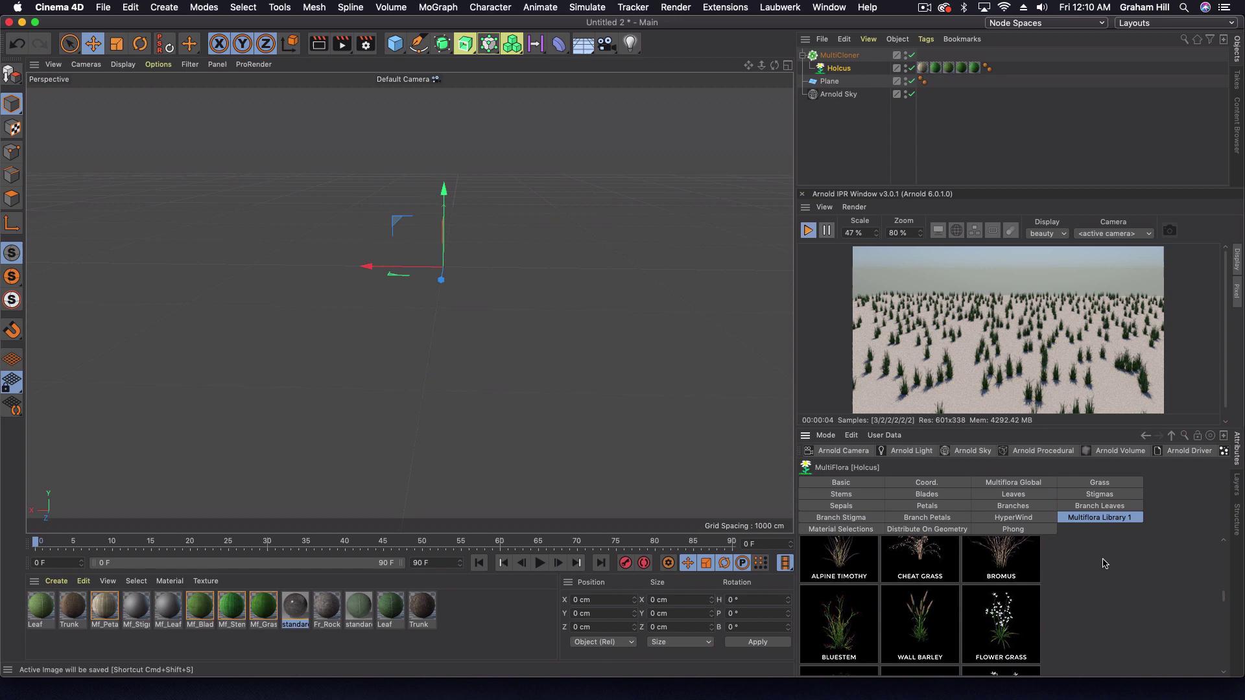
scroll(1104, 564, "down", 4)
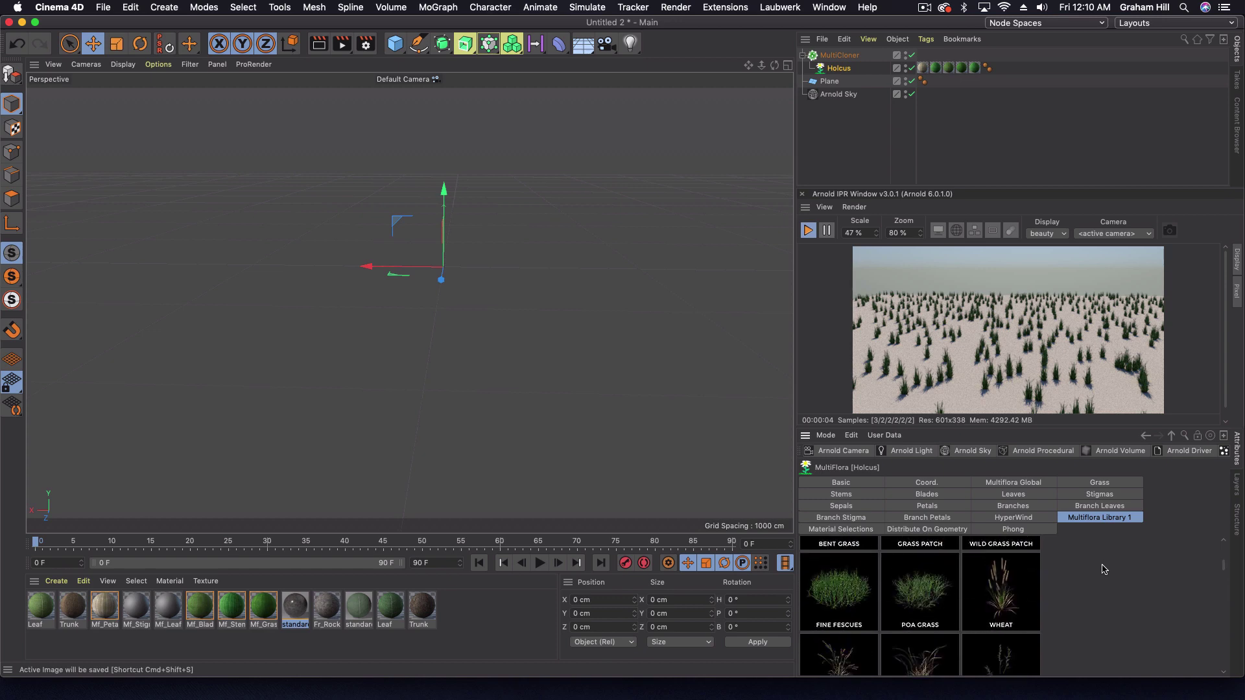
scroll(972, 587, "up", 1)
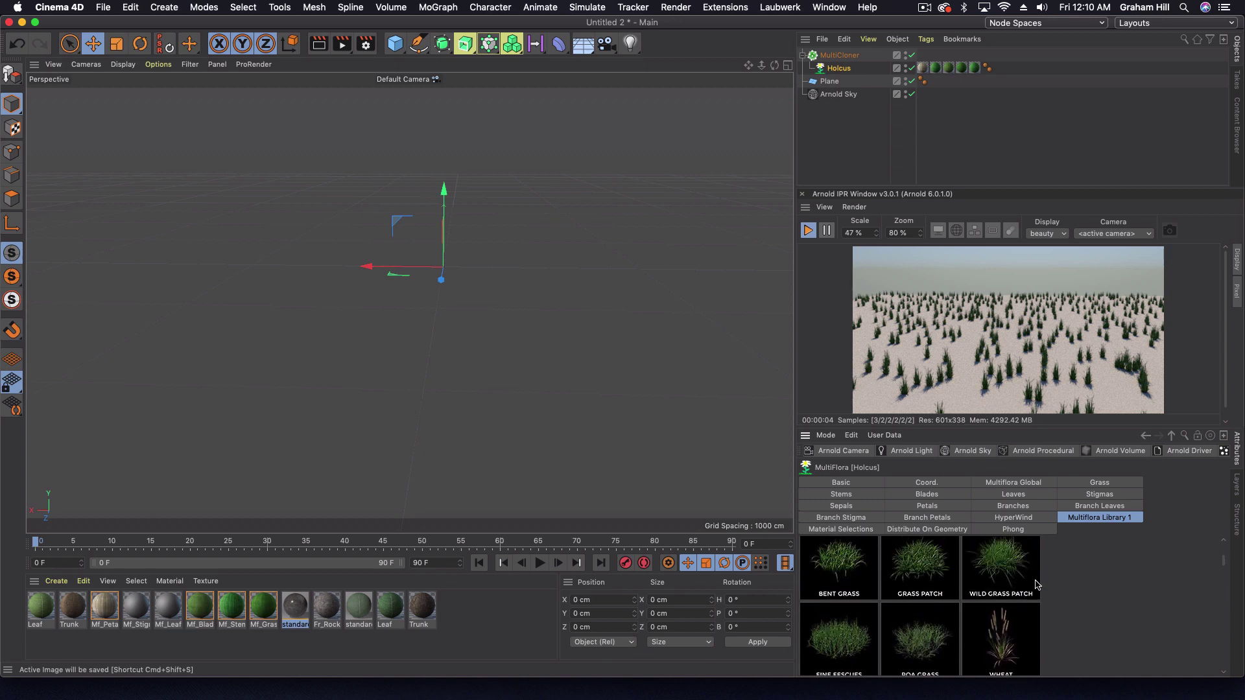
left_click(1002, 569)
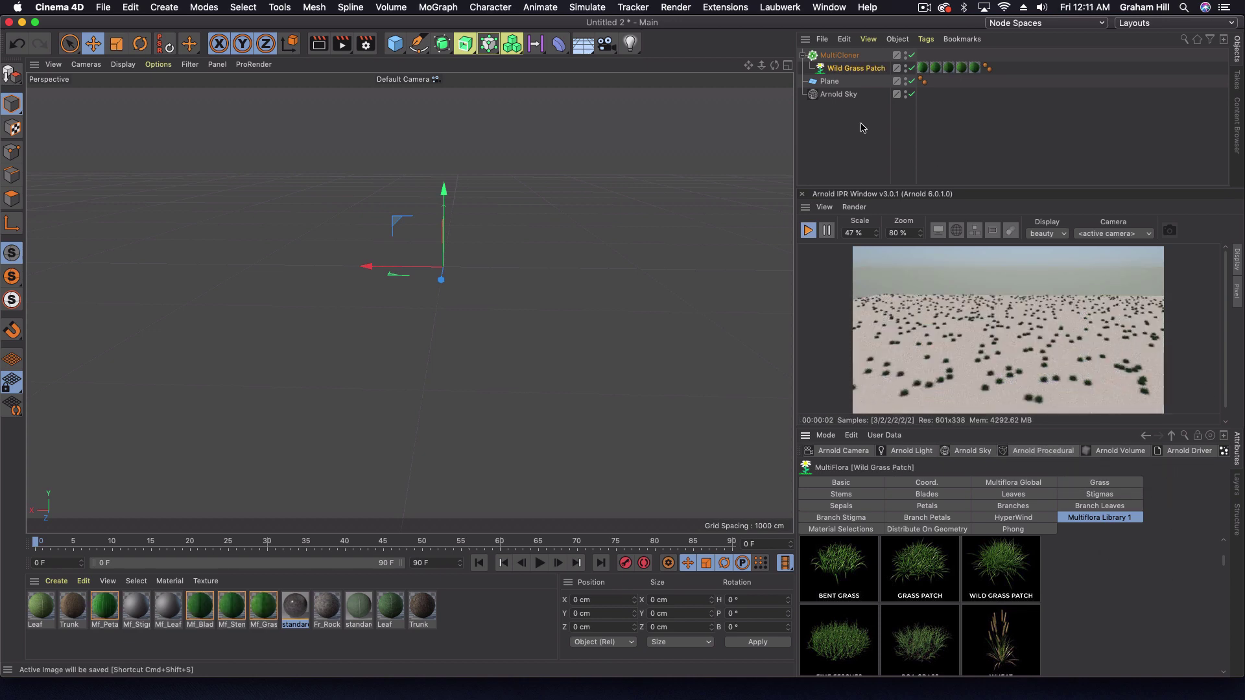
Set the Wild Grass Patch's Grass Patch Radius to 23.3 and its Grass Size to 1.37
left_click(856, 69)
left_click(1090, 484)
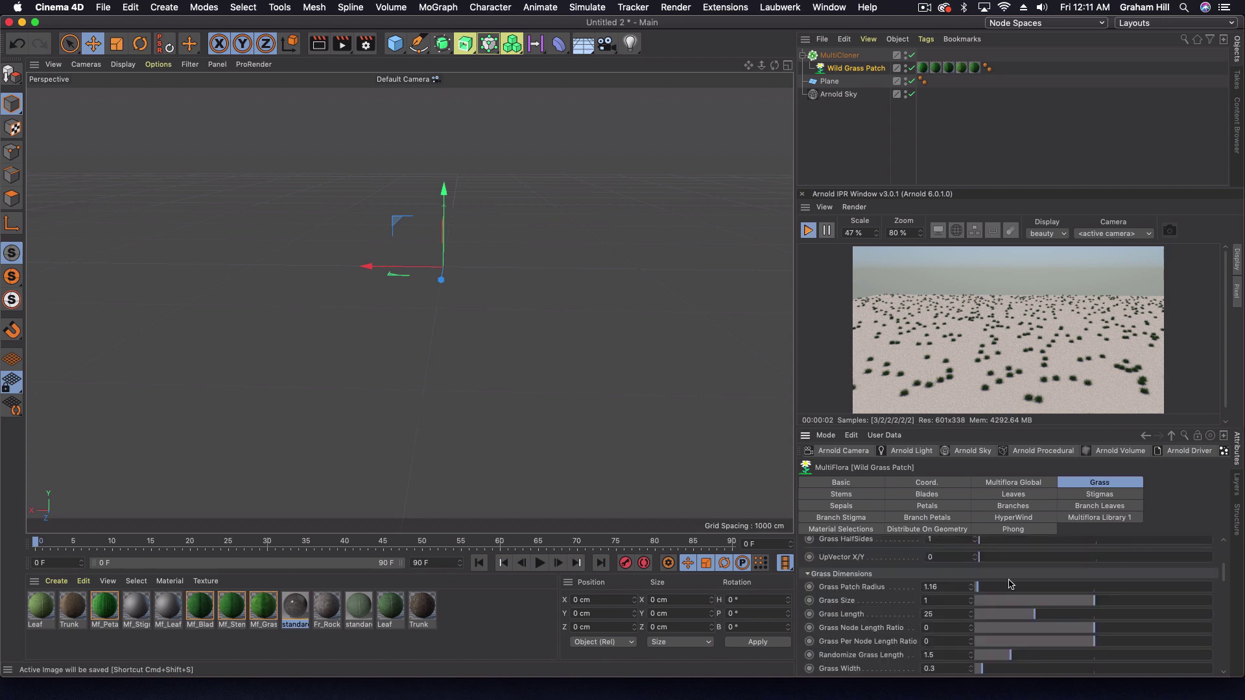
left_click_drag(1008, 588, 1032, 590)
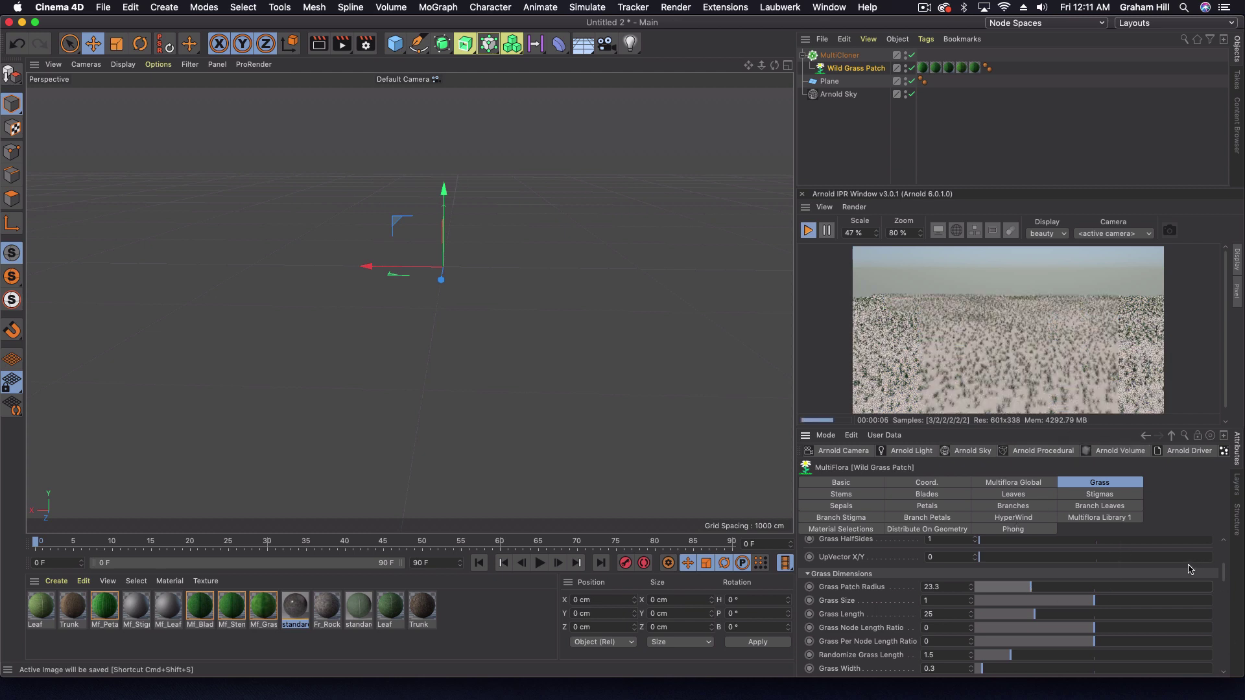
left_click(1166, 605)
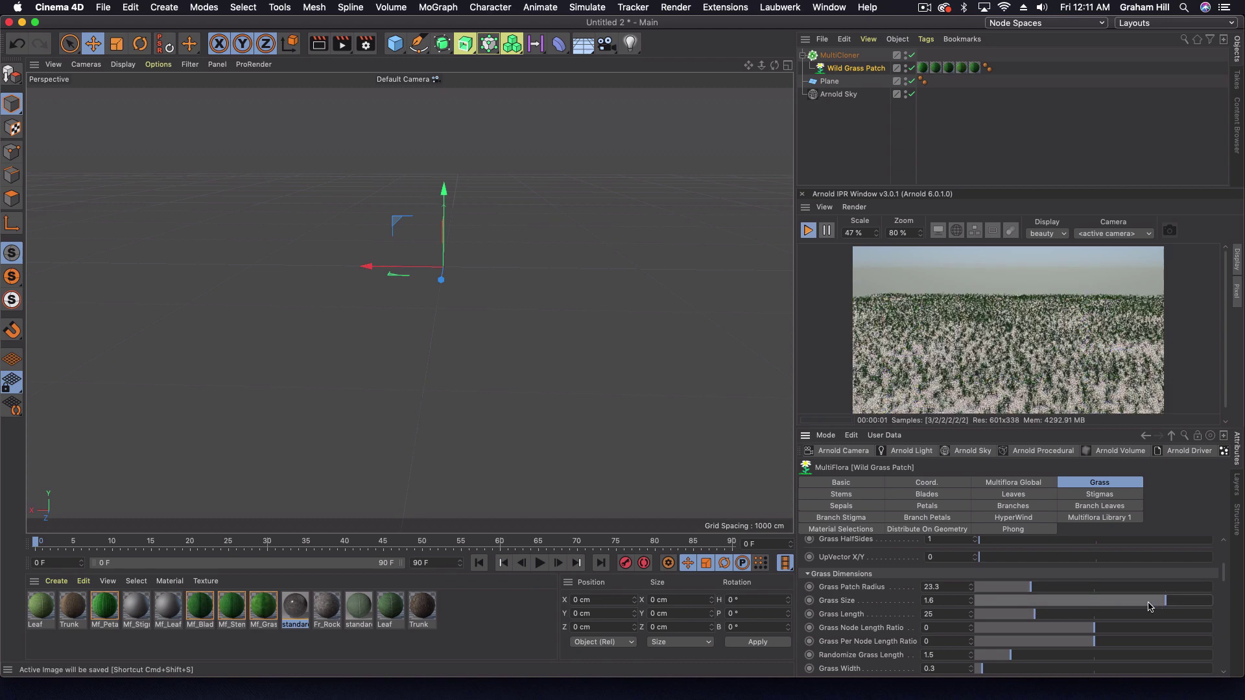
left_click(1138, 604)
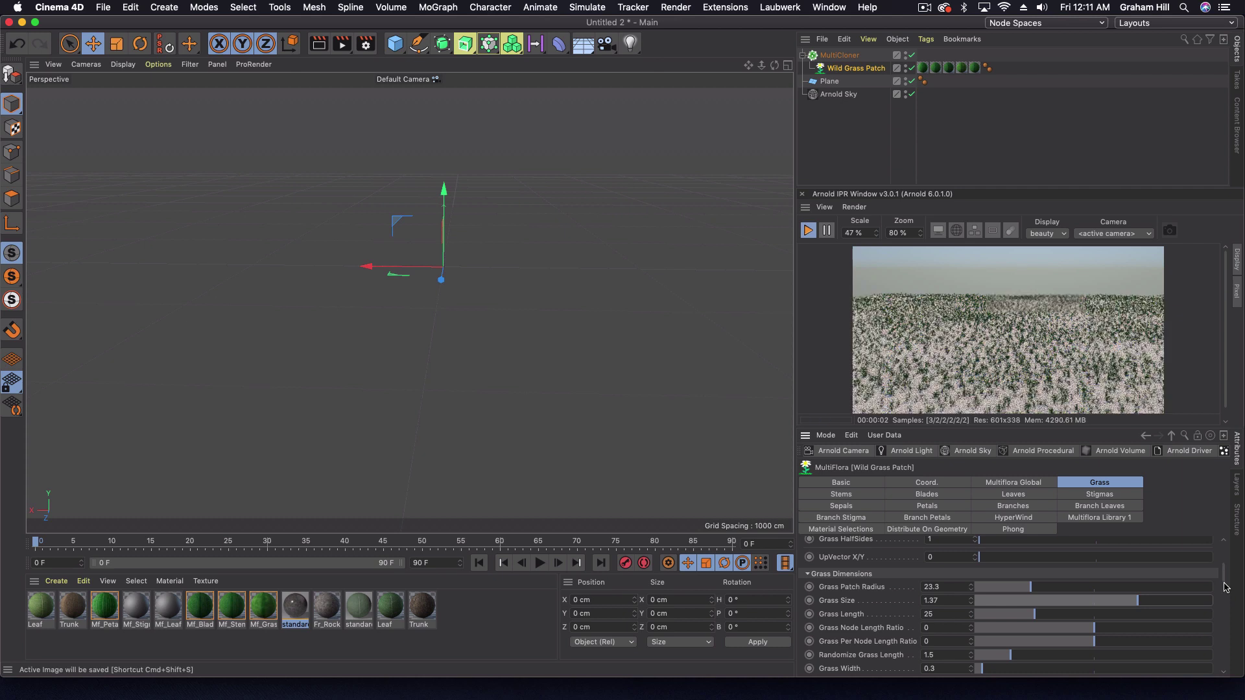
left_click_drag(1226, 576, 1227, 555)
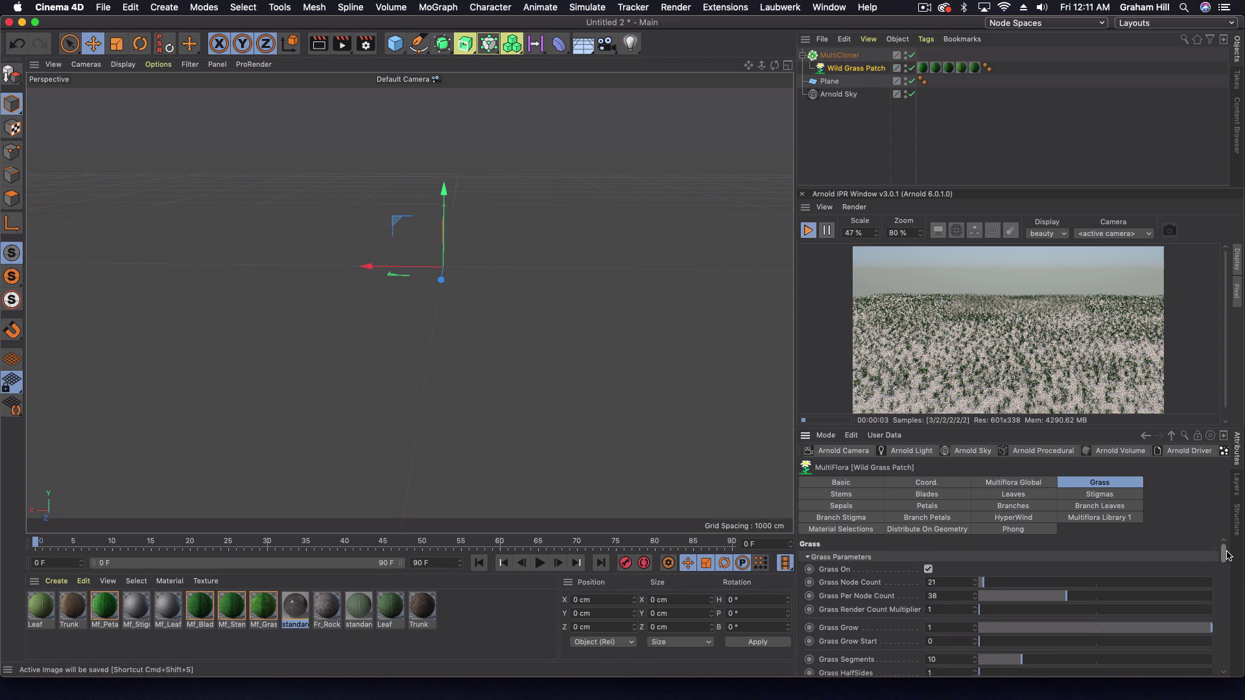
Raise the MultiCloner's Clone Count under the Scatter Parameters to 4000 for a denser grass field
left_click(839, 56)
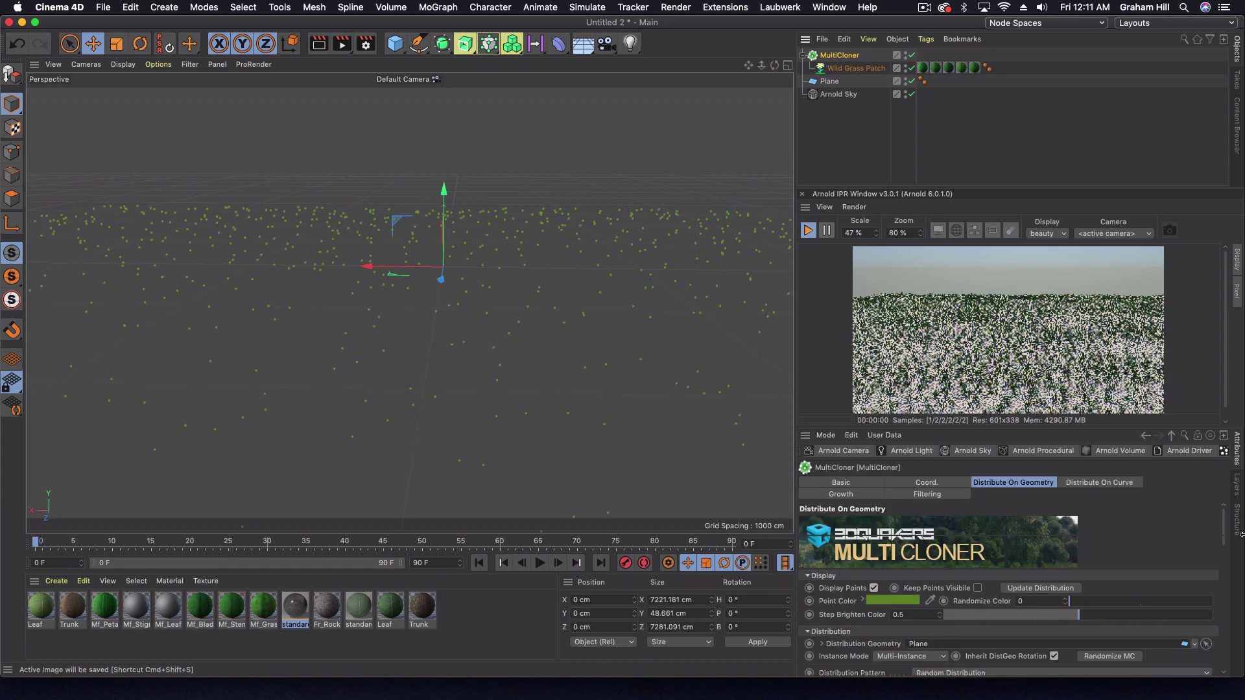
left_click_drag(1223, 526, 1222, 603)
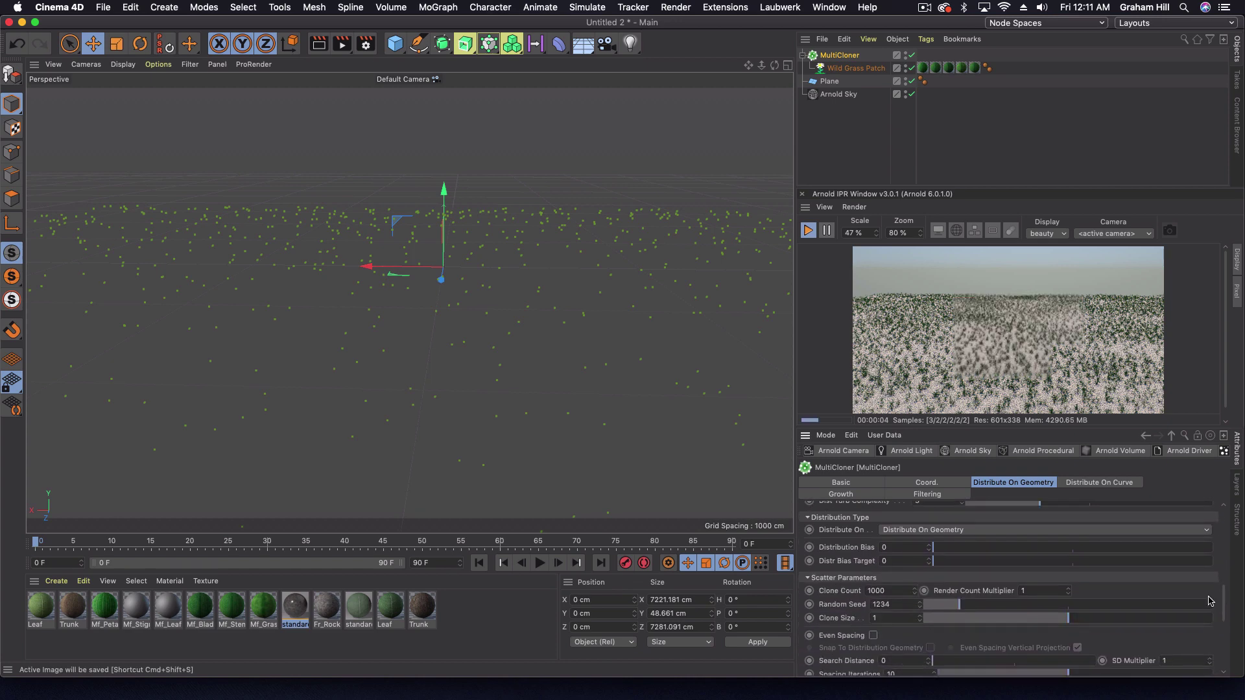
left_click(872, 591)
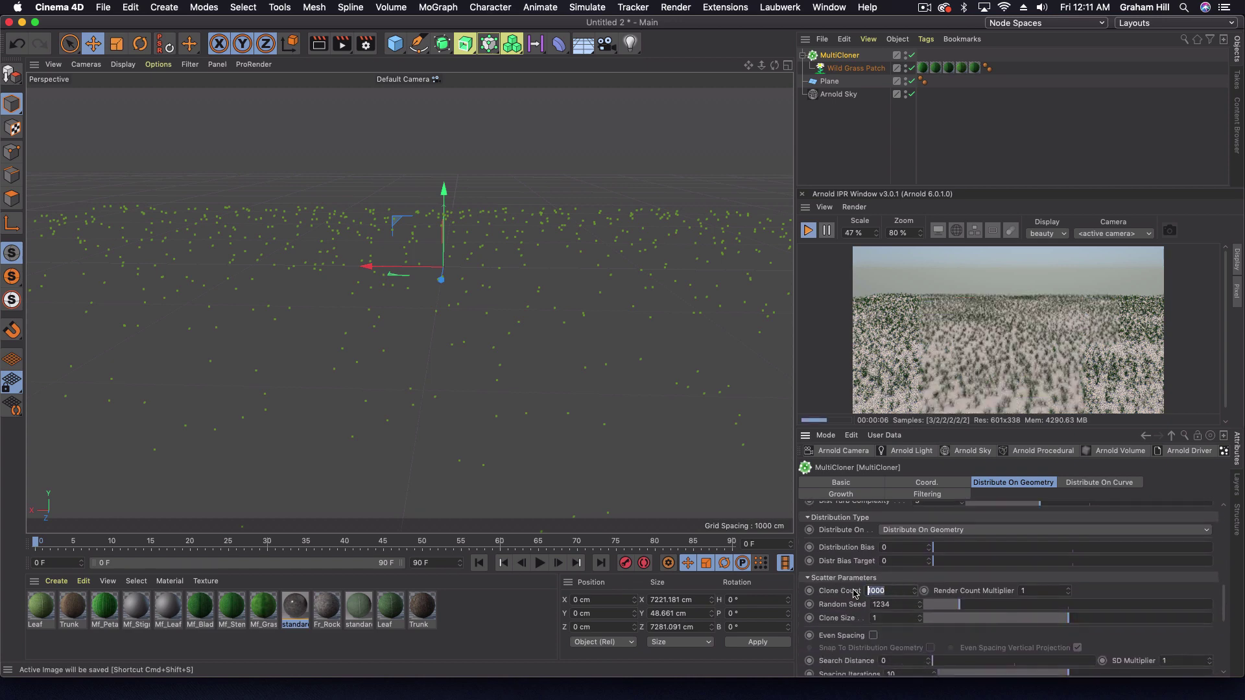
type("400")
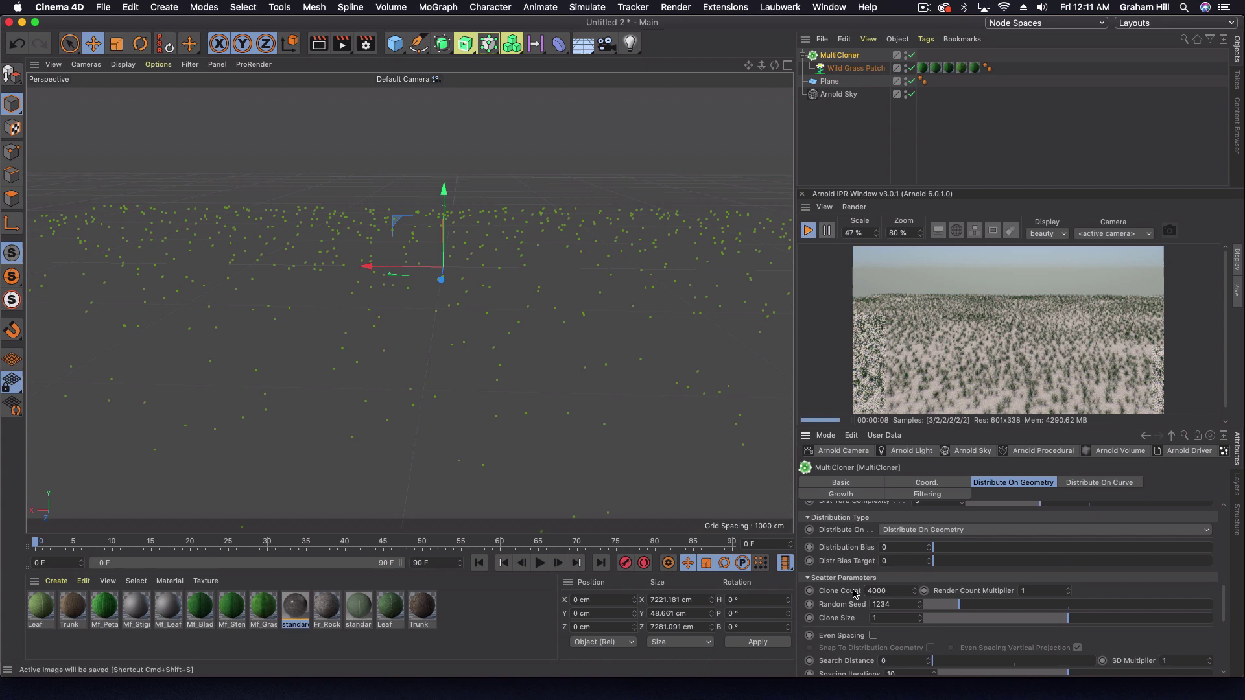
type("0")
key("Return")
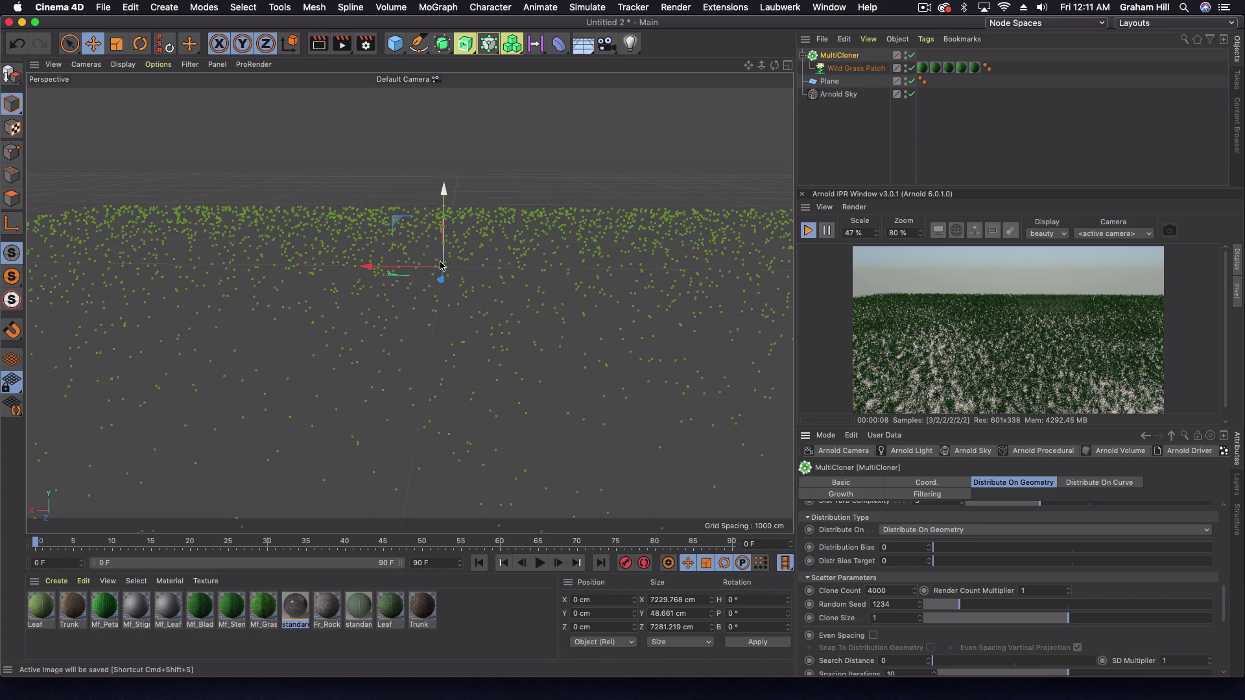
Undock the Arnold IPR window and enlarge it over the viewport to preview the grass field up close
scroll(495, 325, "down", 1)
left_click(806, 207)
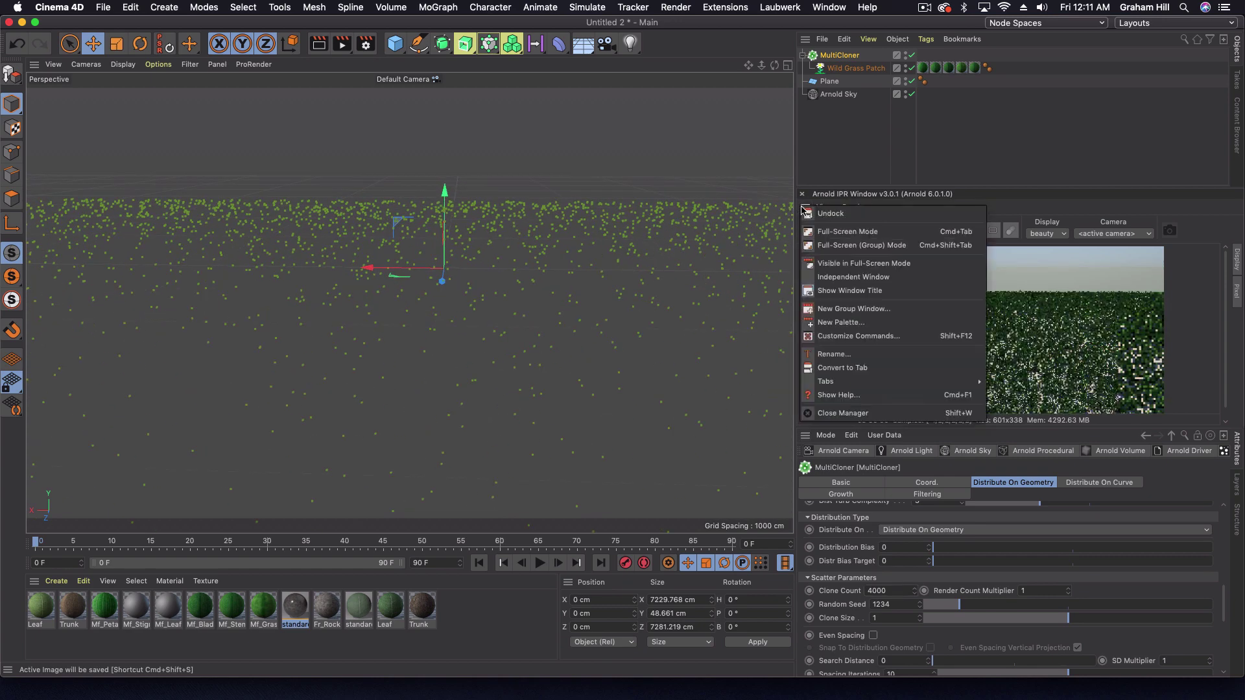
left_click(833, 221)
left_click_drag(661, 152, 382, 79)
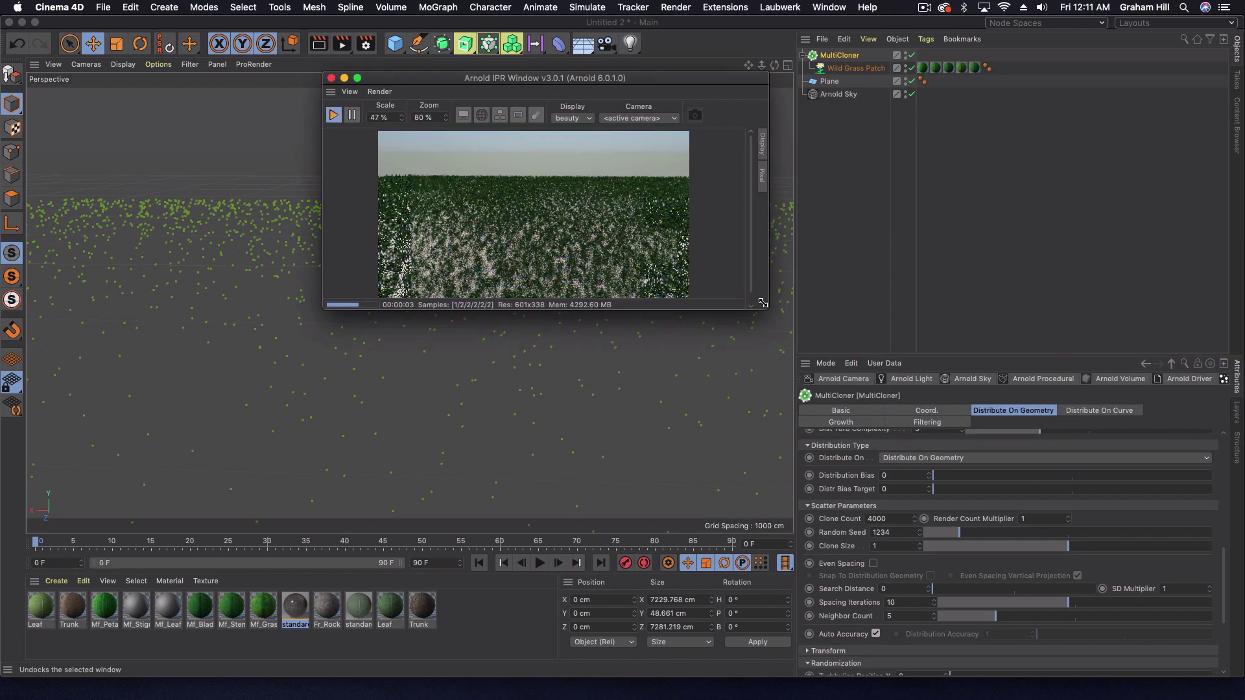
left_click_drag(768, 308, 1018, 566)
scroll(639, 354, "up", 2)
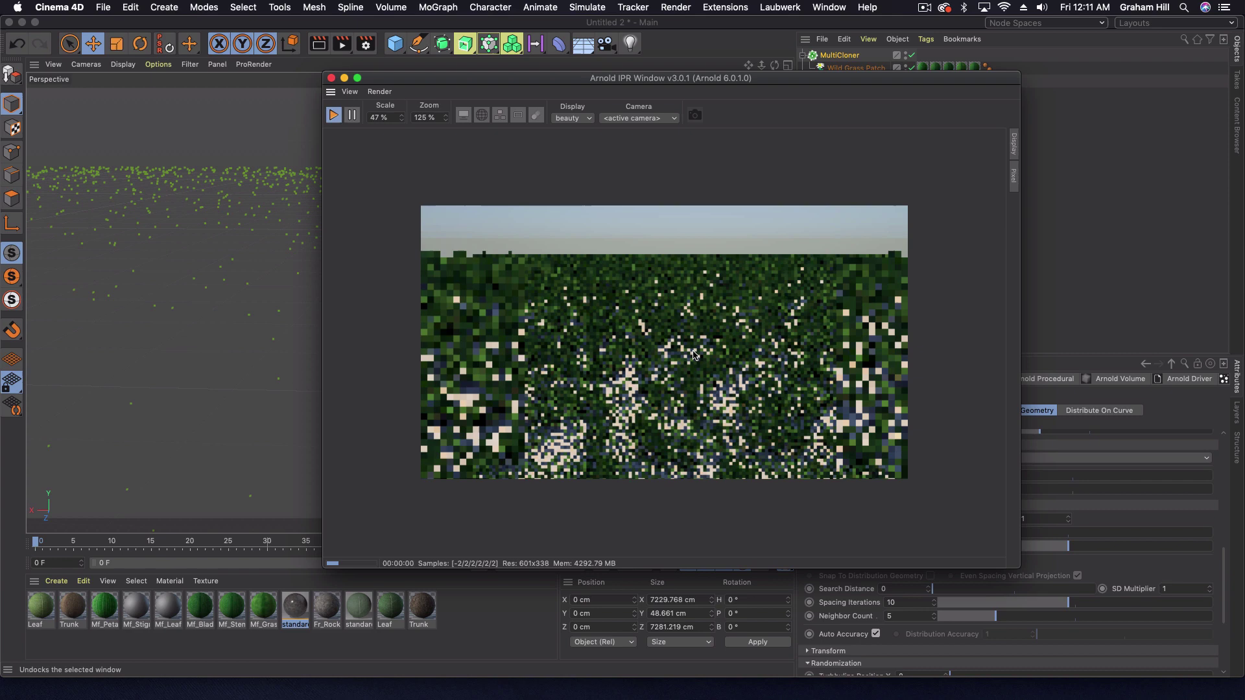
left_click_drag(663, 363, 693, 349, "alt")
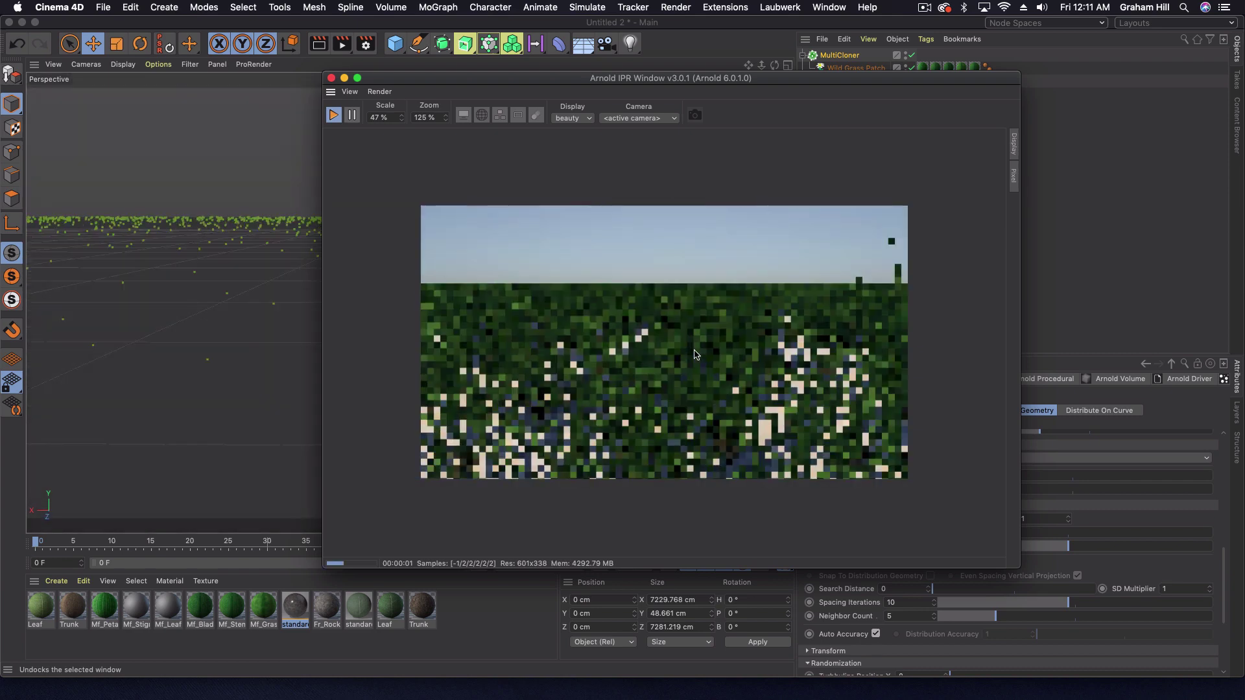